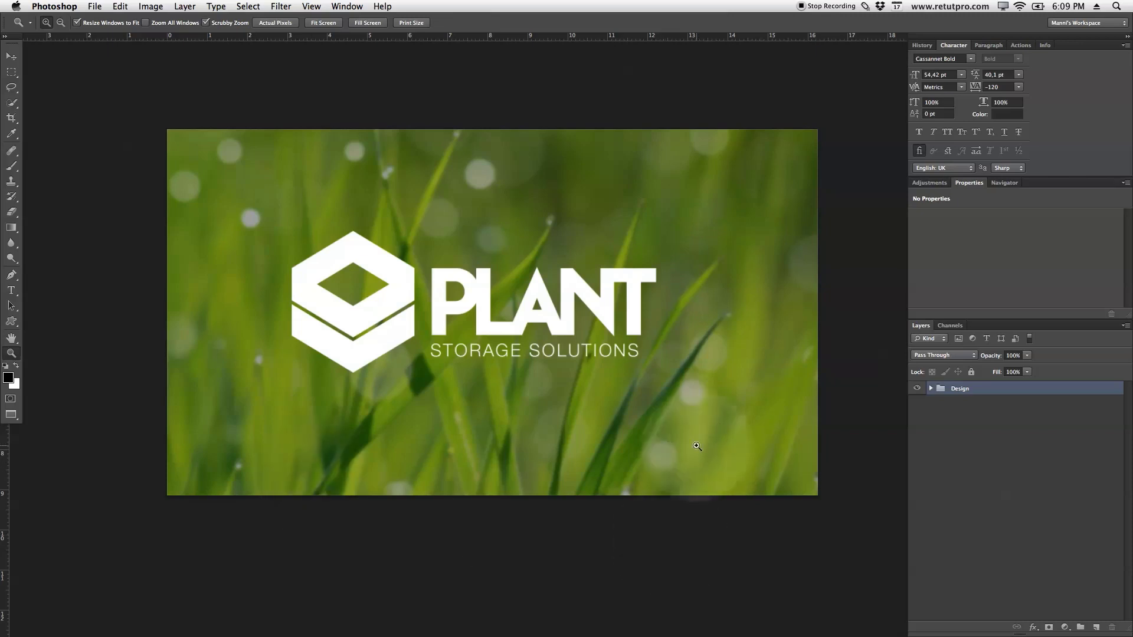
Step: Expand the Design group, briefly hide the hexagon and PLANT layers, then restore them and collapse it
left_click(931, 392)
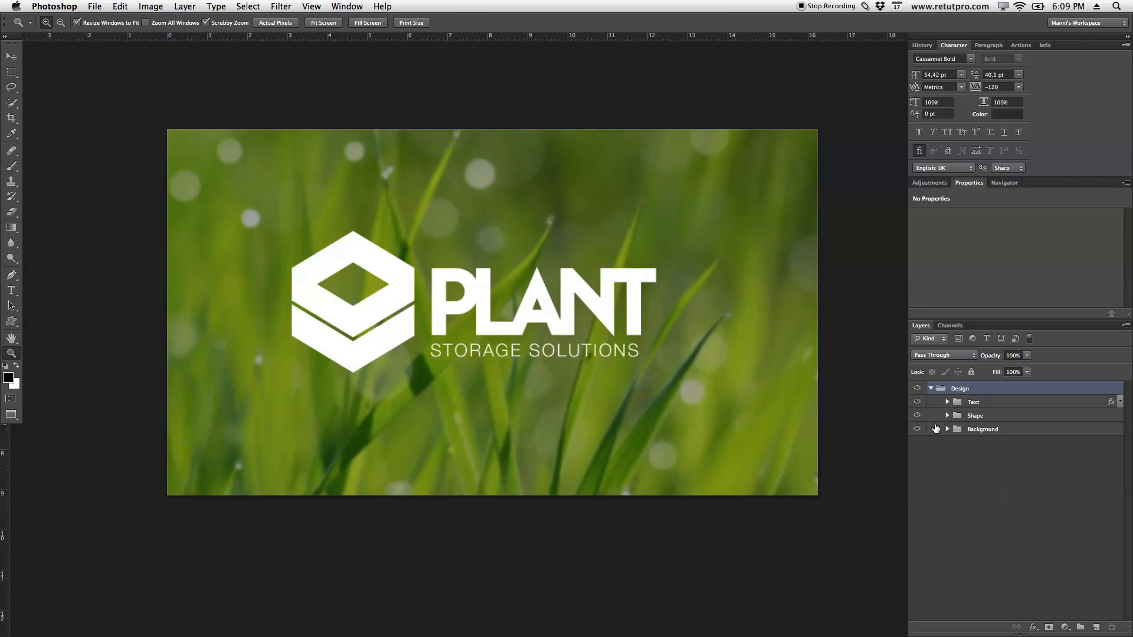
left_click(917, 416)
left_click(917, 403)
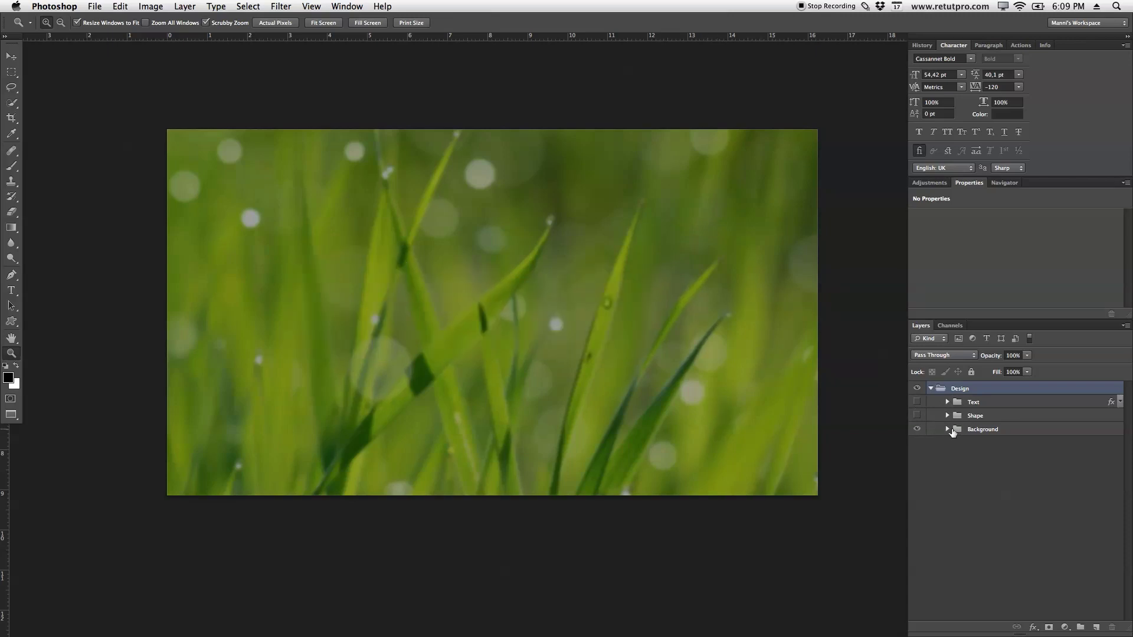
left_click(947, 429)
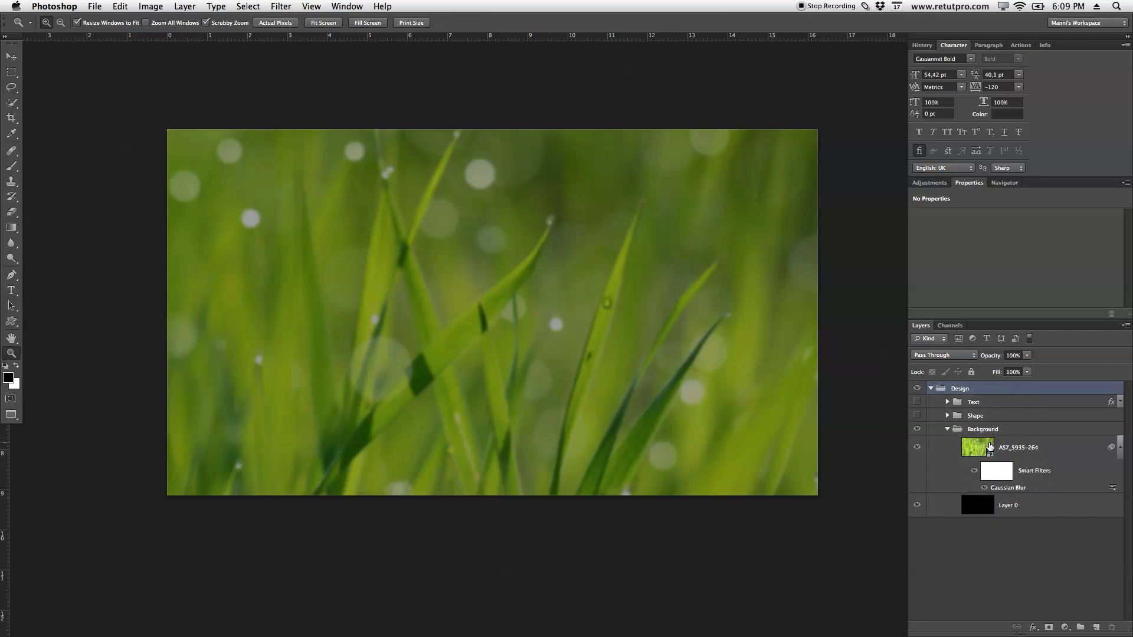
left_click(917, 415)
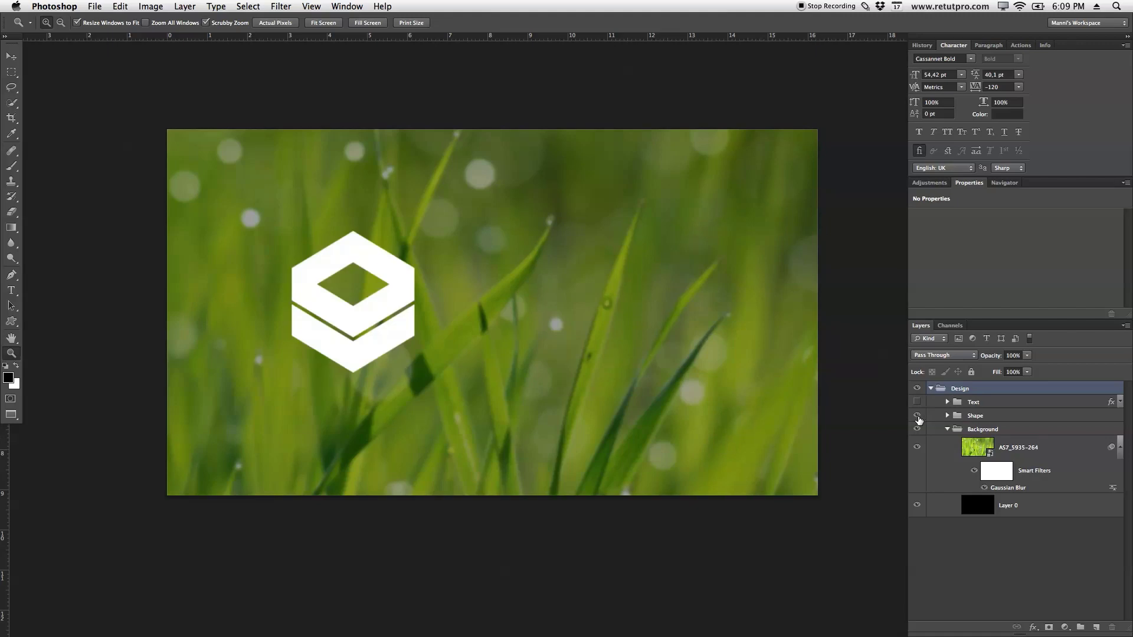
left_click(917, 402)
left_click(916, 402)
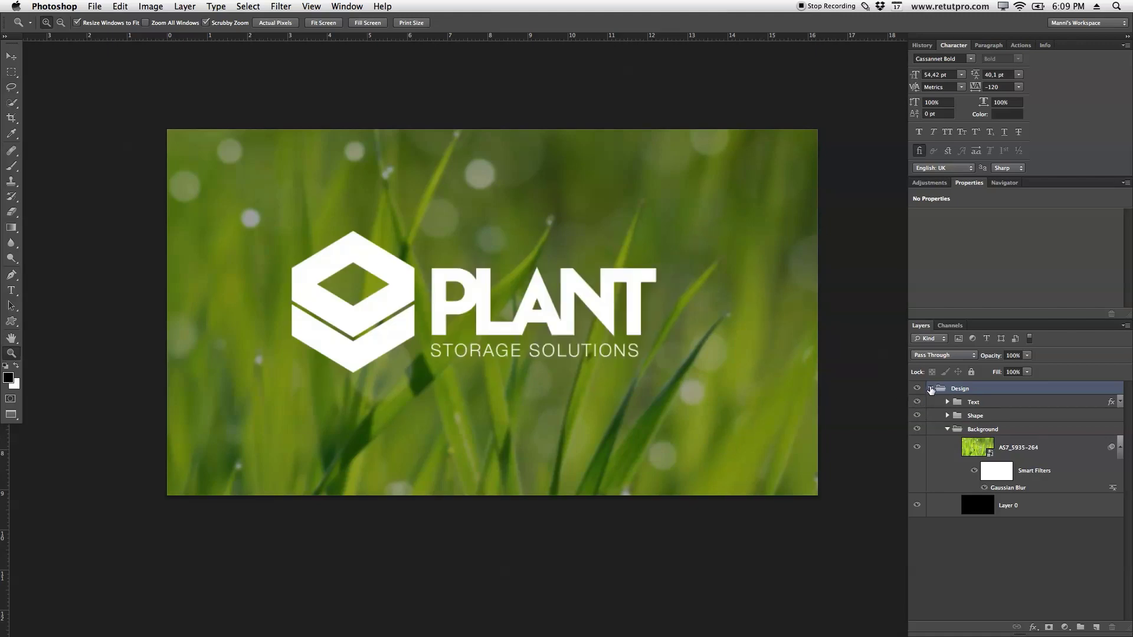
left_click(930, 388)
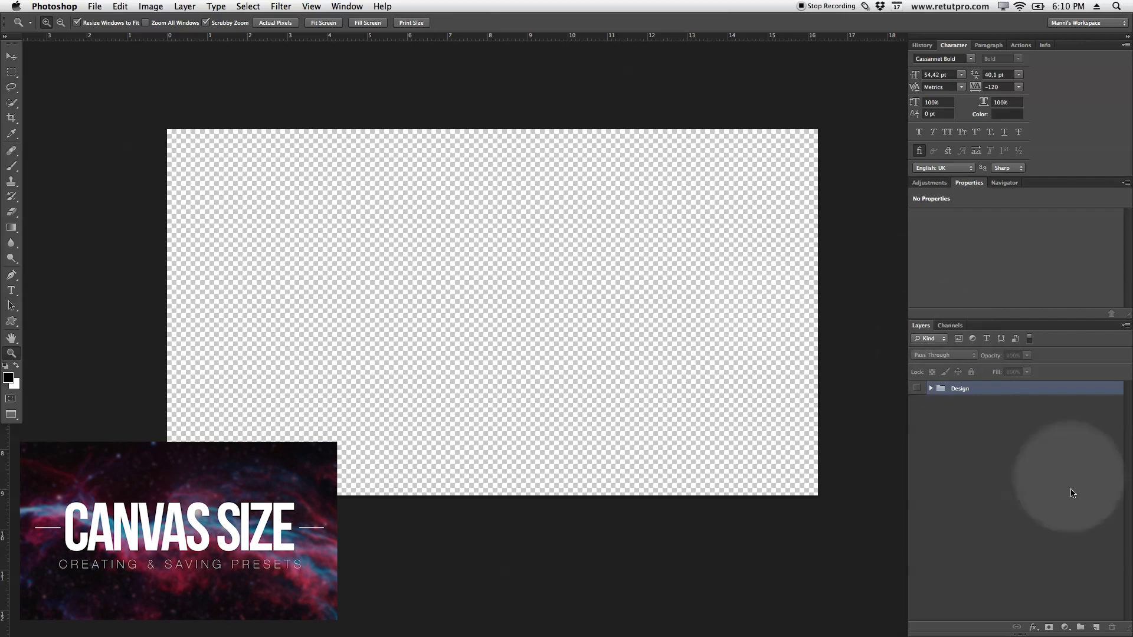
Step: Add a new layer above Design and name it 'Background'
left_click(1097, 629)
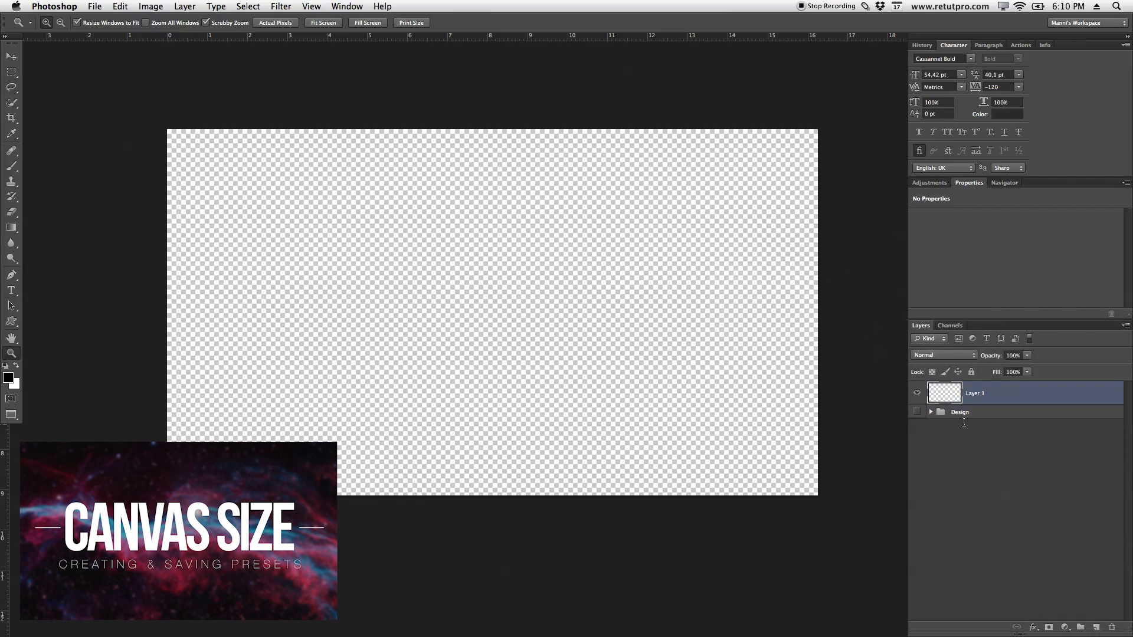
double_click(975, 394)
key("BackSpace")
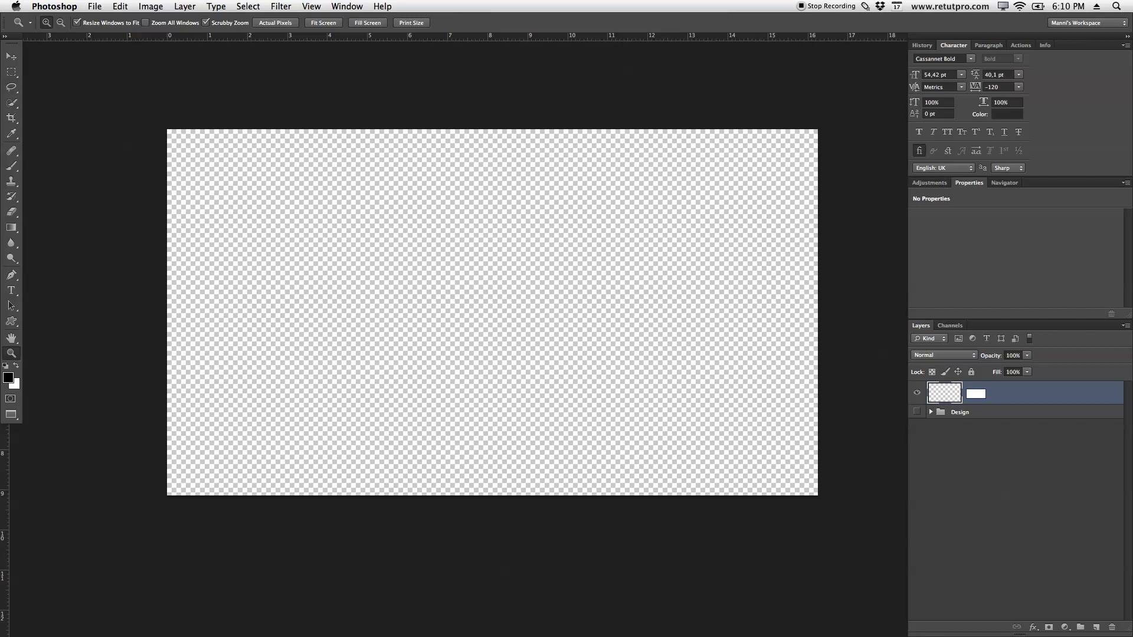
type("Background")
key("Return")
left_click(971, 402)
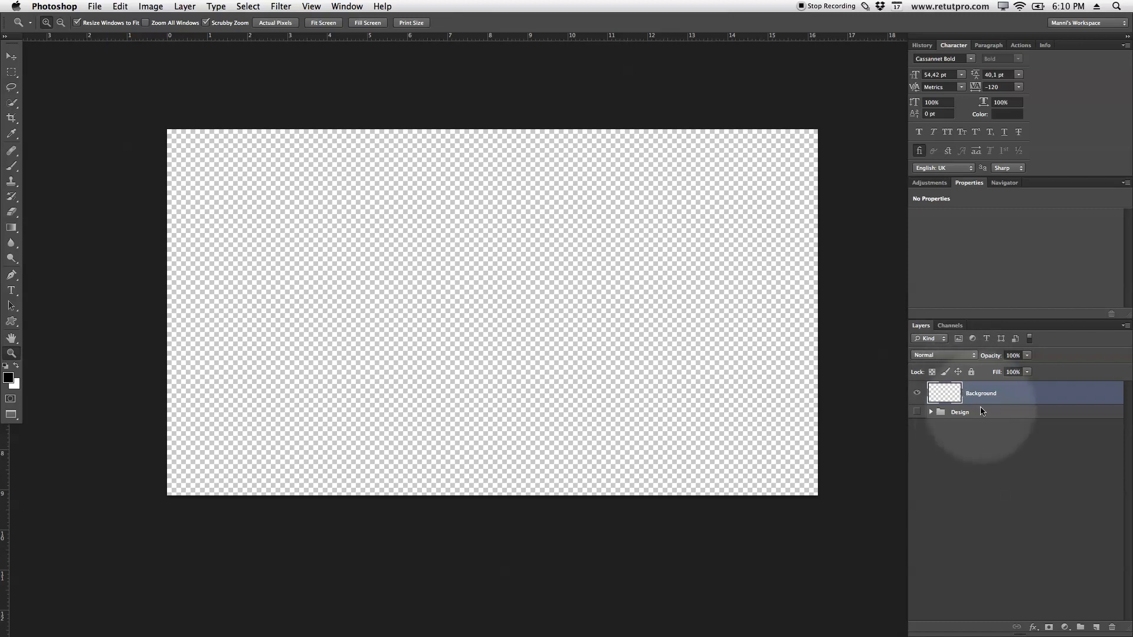
Step: Select the whole canvas, fill it with black, and deselect
key("m")
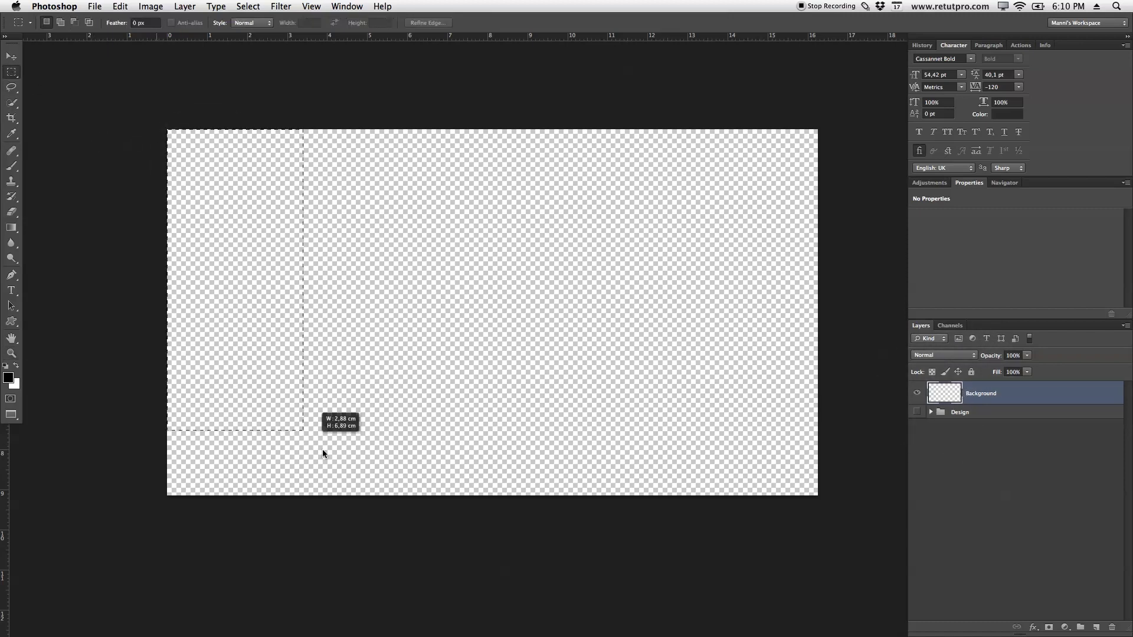
left_click_drag(322, 449, 897, 531)
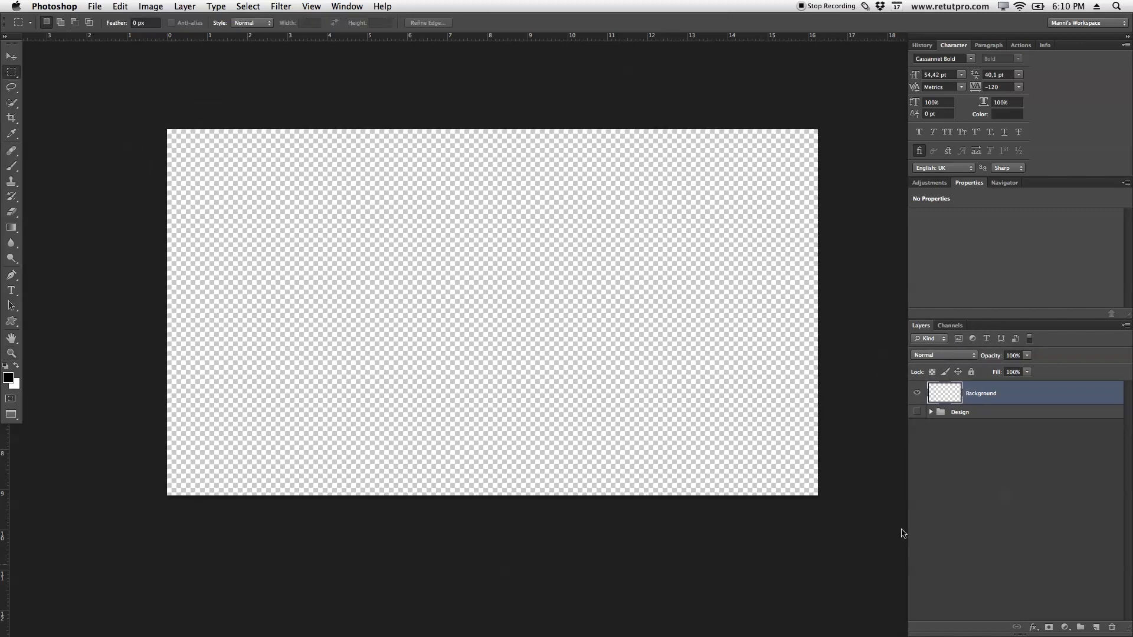
right_click(521, 265)
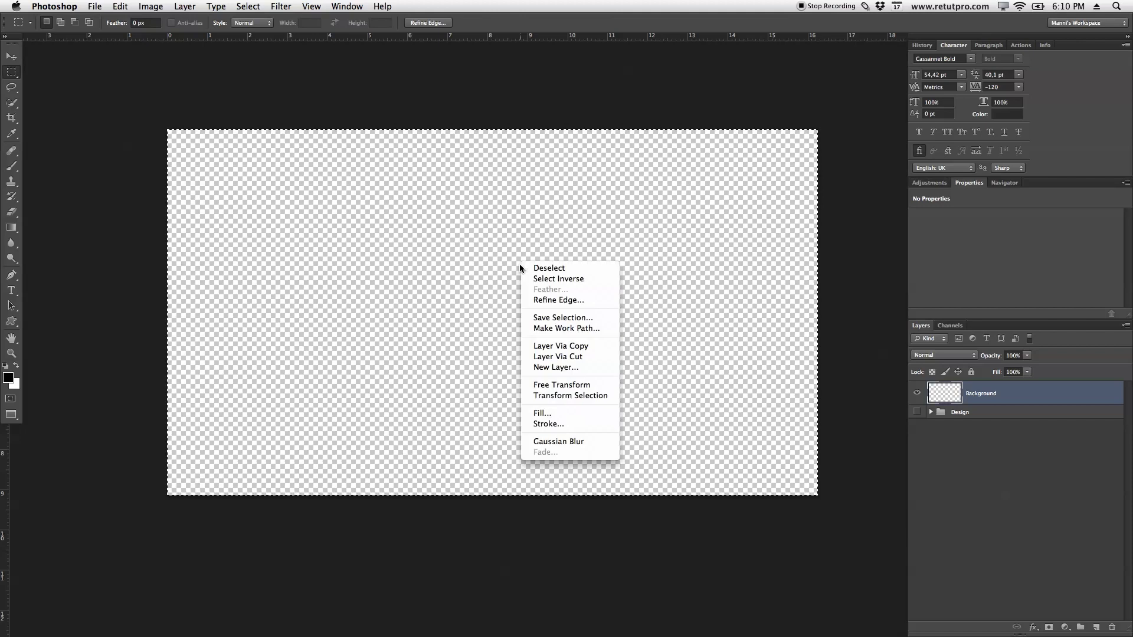
left_click(541, 414)
left_click(563, 255)
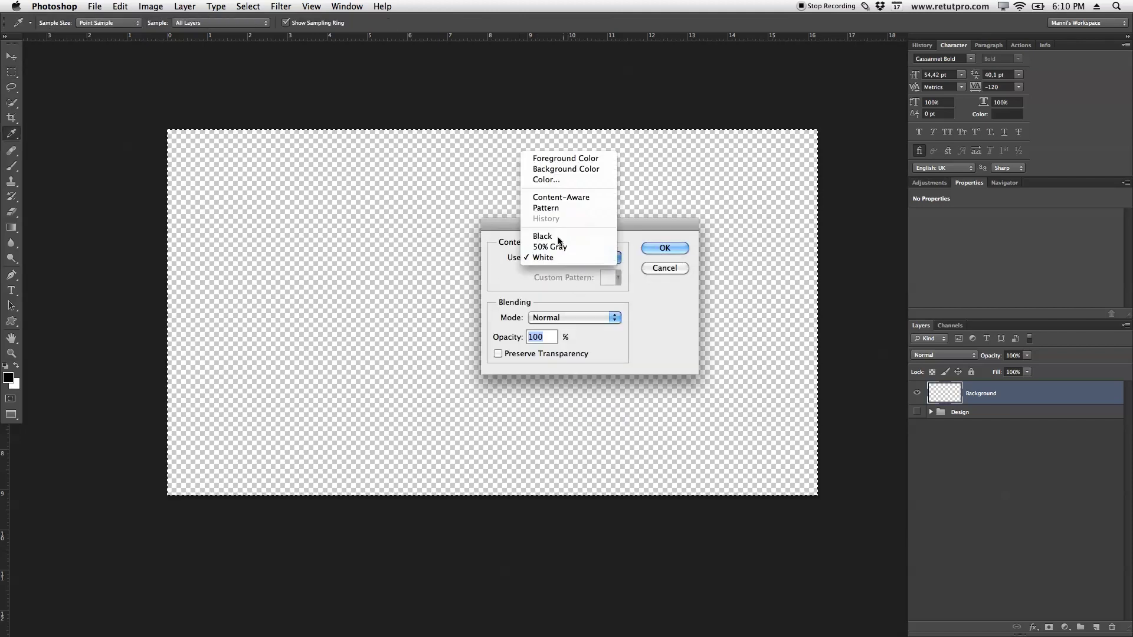
left_click(559, 232)
left_click(644, 248)
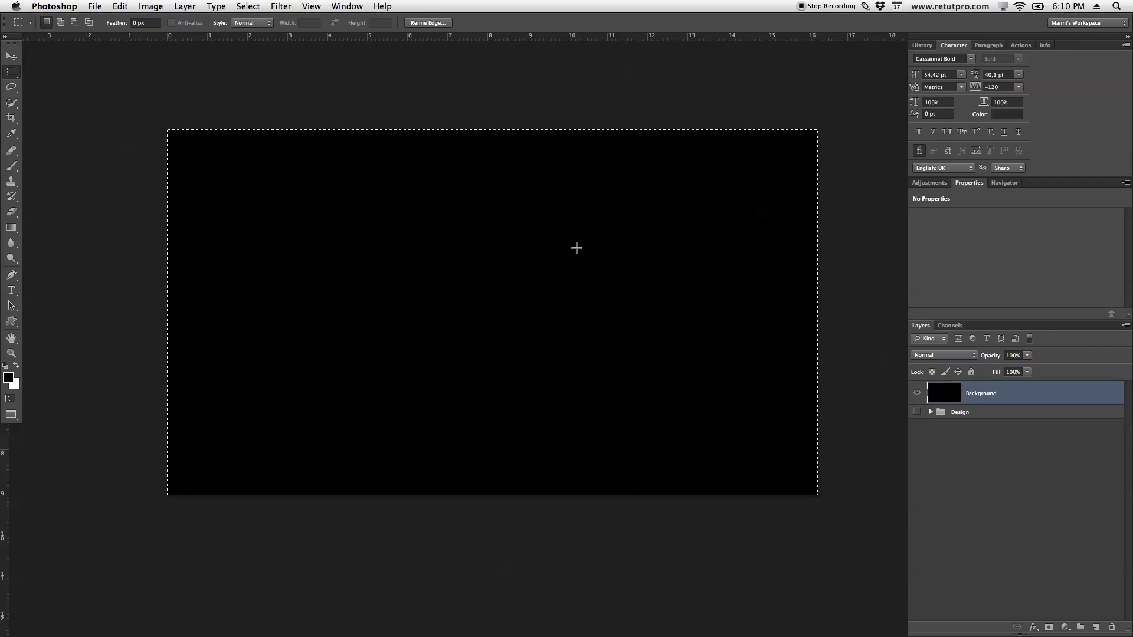
key("super+d")
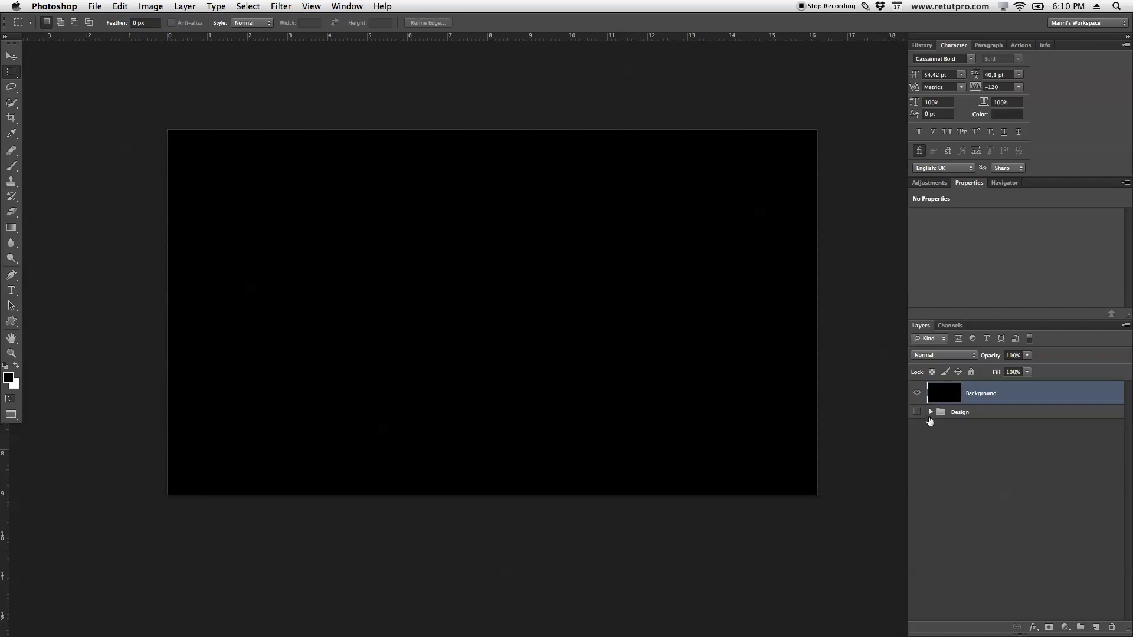
Step: Move the AS7_5935-264 grass photo layer out of Design to the top of the stack
left_click(931, 413)
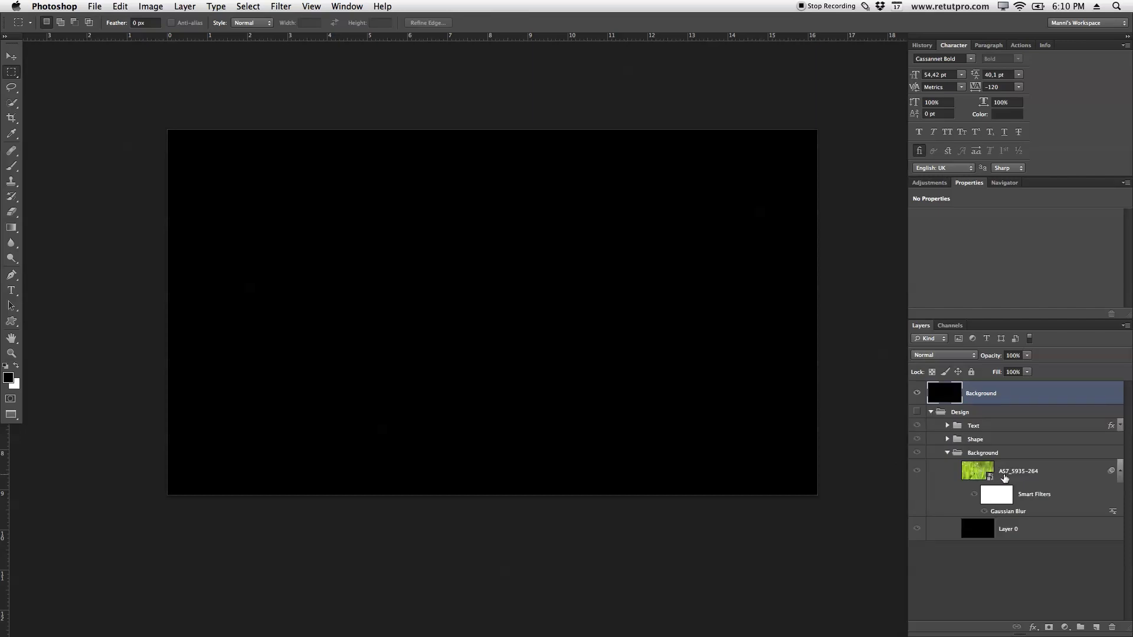
left_click(944, 469)
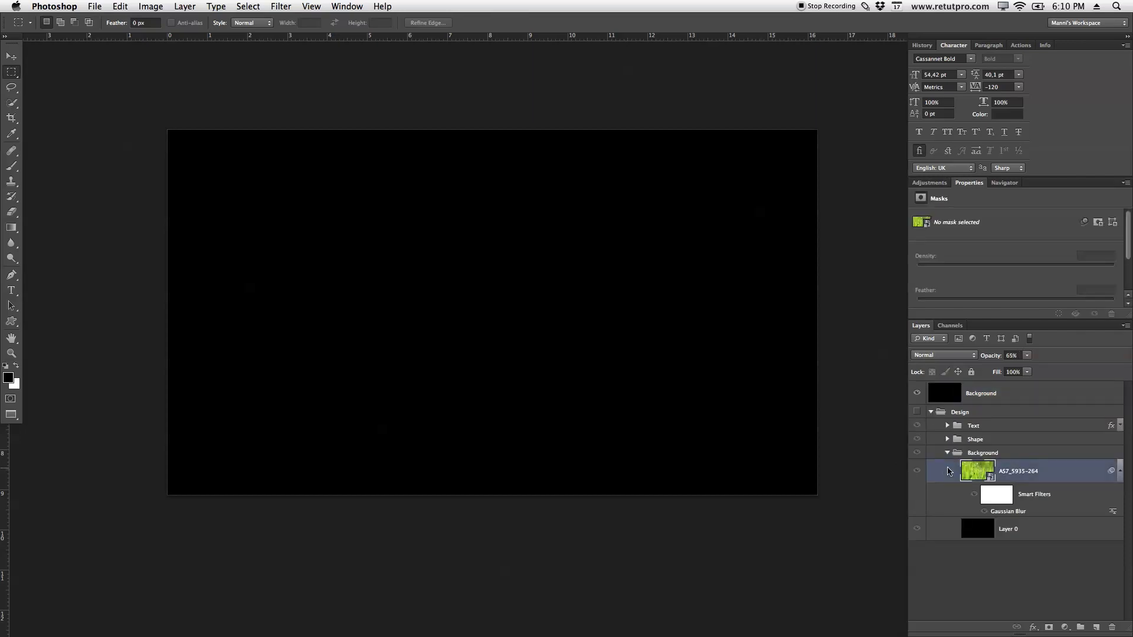
left_click_drag(949, 471, 995, 384)
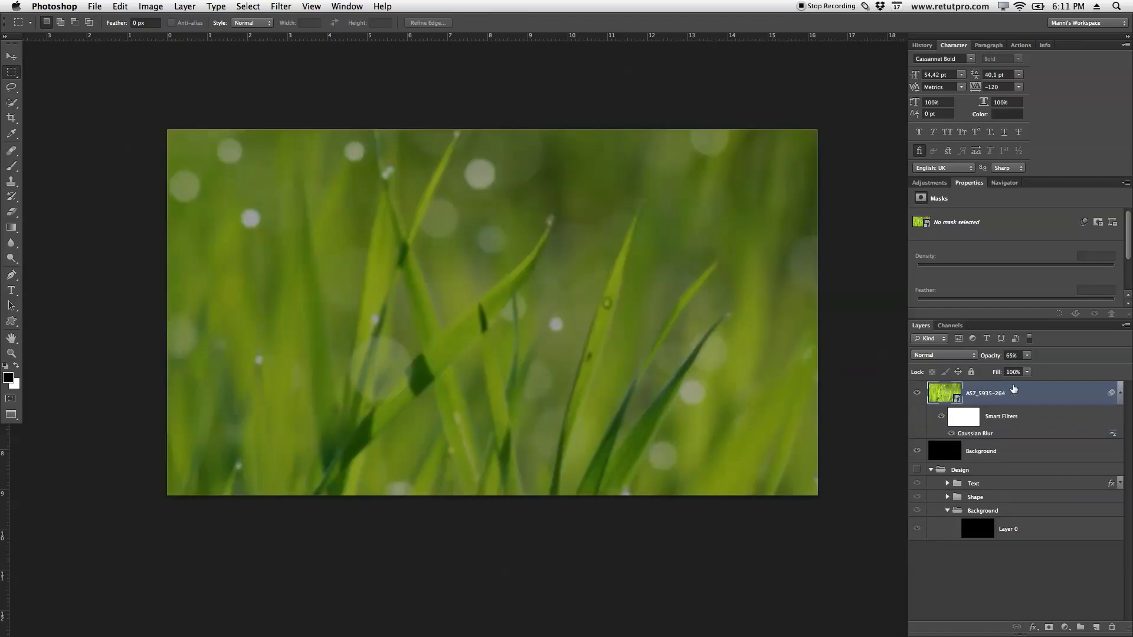
left_click(1013, 389)
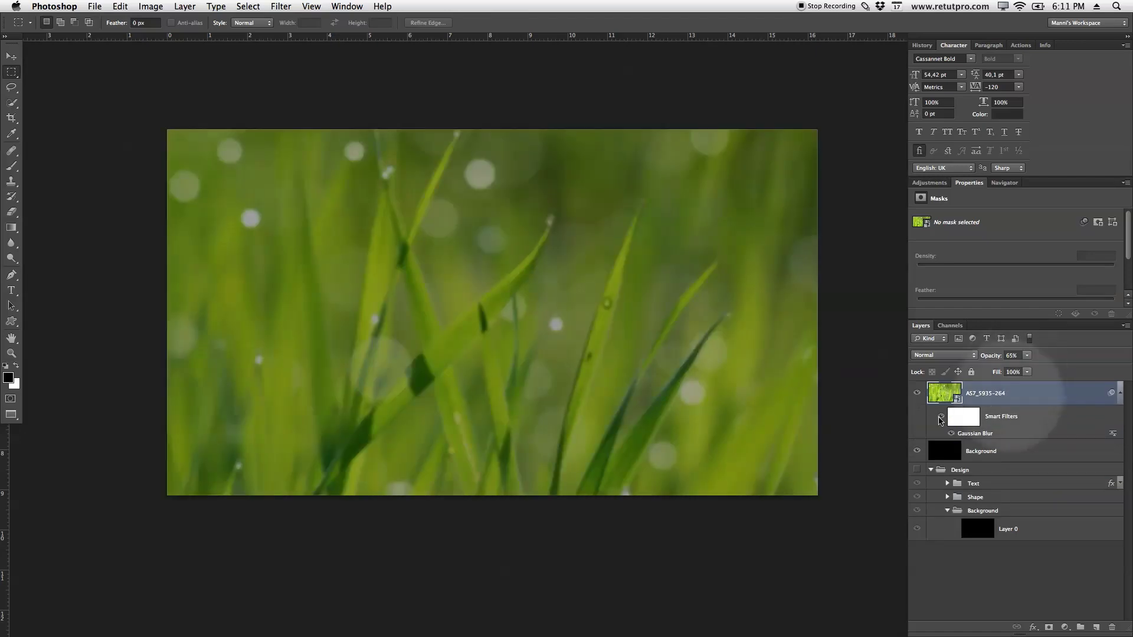
Step: Rasterize the grass photo layer and toggle its visibility to compare
right_click(1010, 400)
left_click(973, 375)
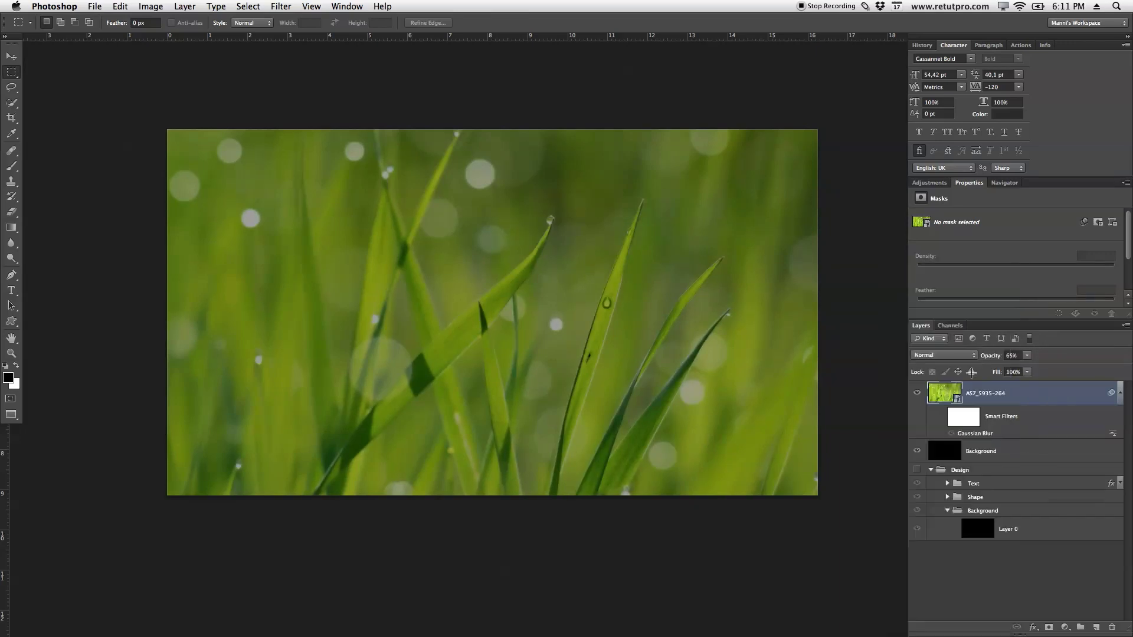
left_click(524, 357)
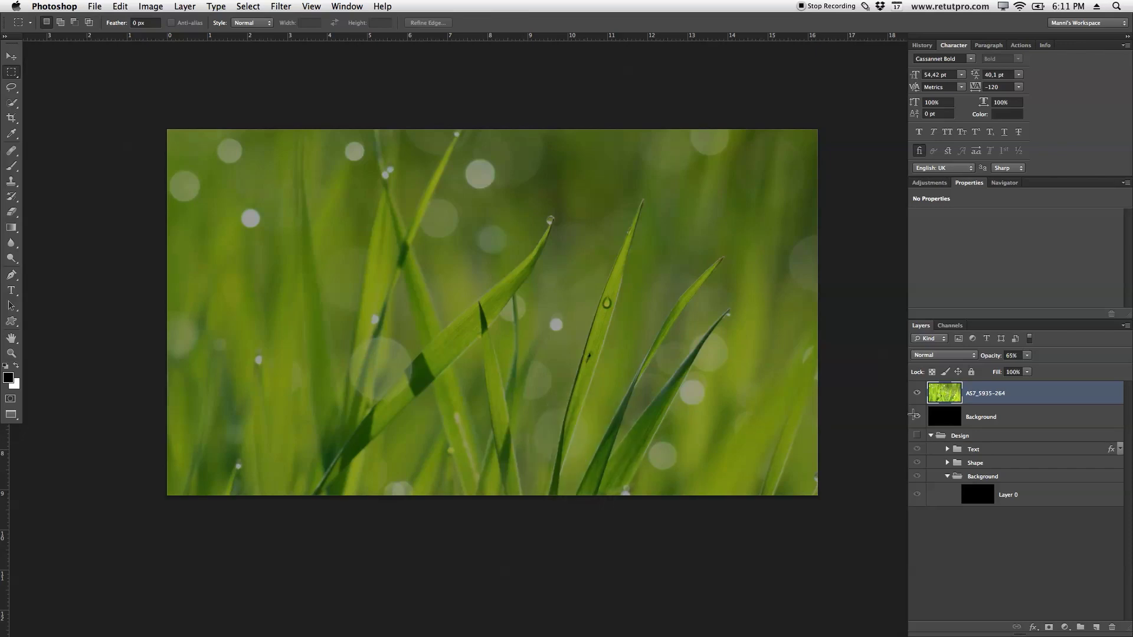
left_click(917, 394)
left_click(917, 394)
Step: Add a vertical guide at 50% and a horizontal guide at 50%
left_click(318, 6)
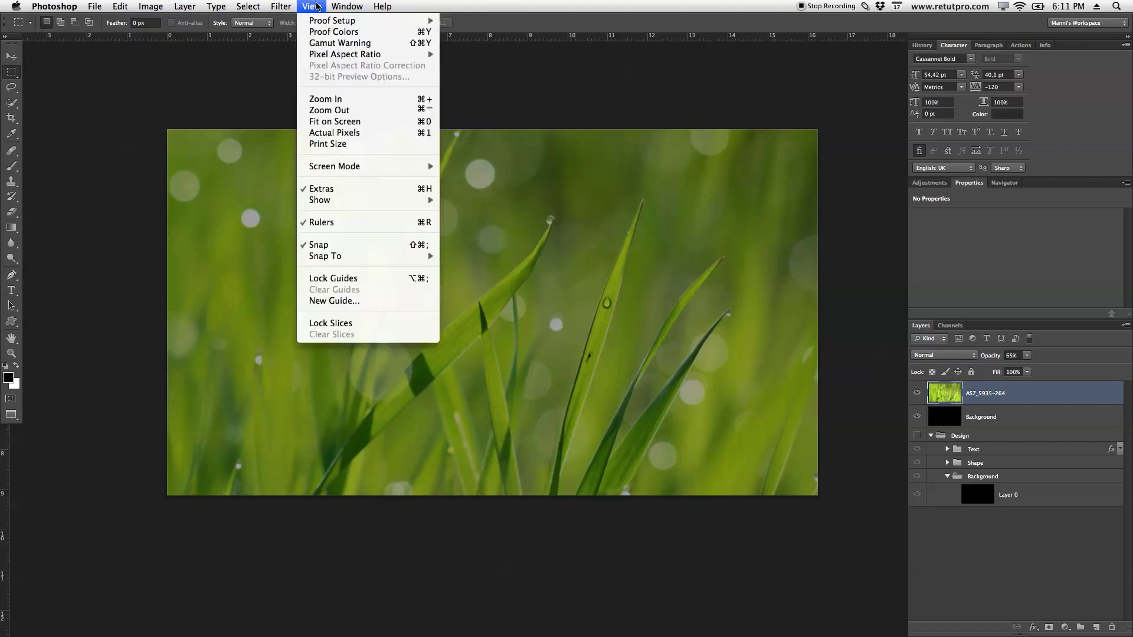
left_click(348, 301)
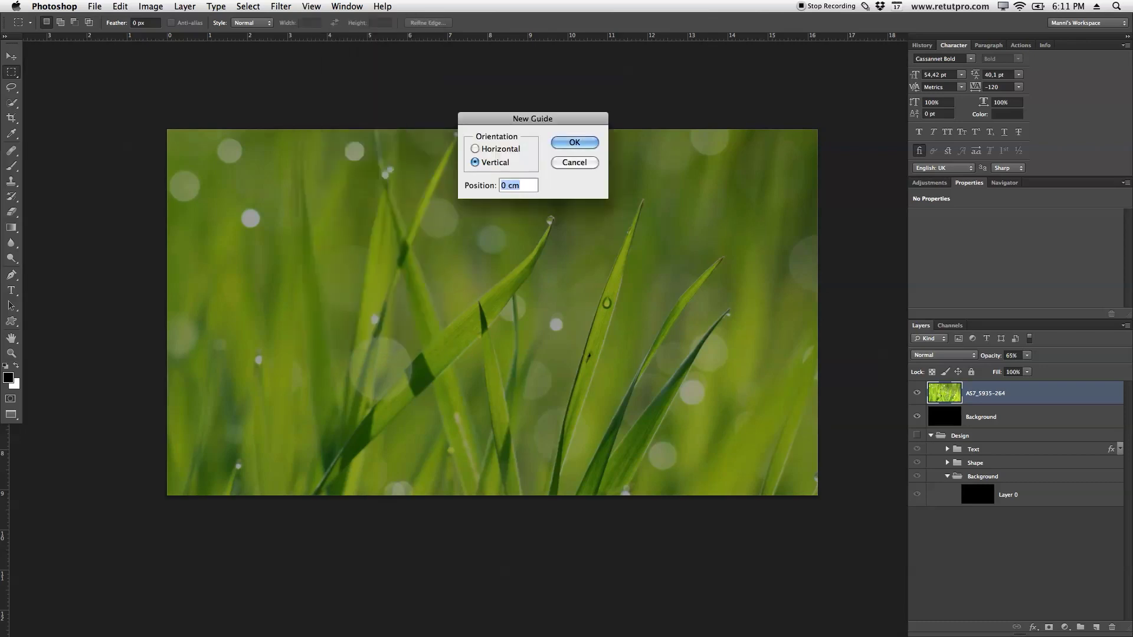
type("50%")
key("Return")
left_click(280, 4)
mouse_move(311, 6)
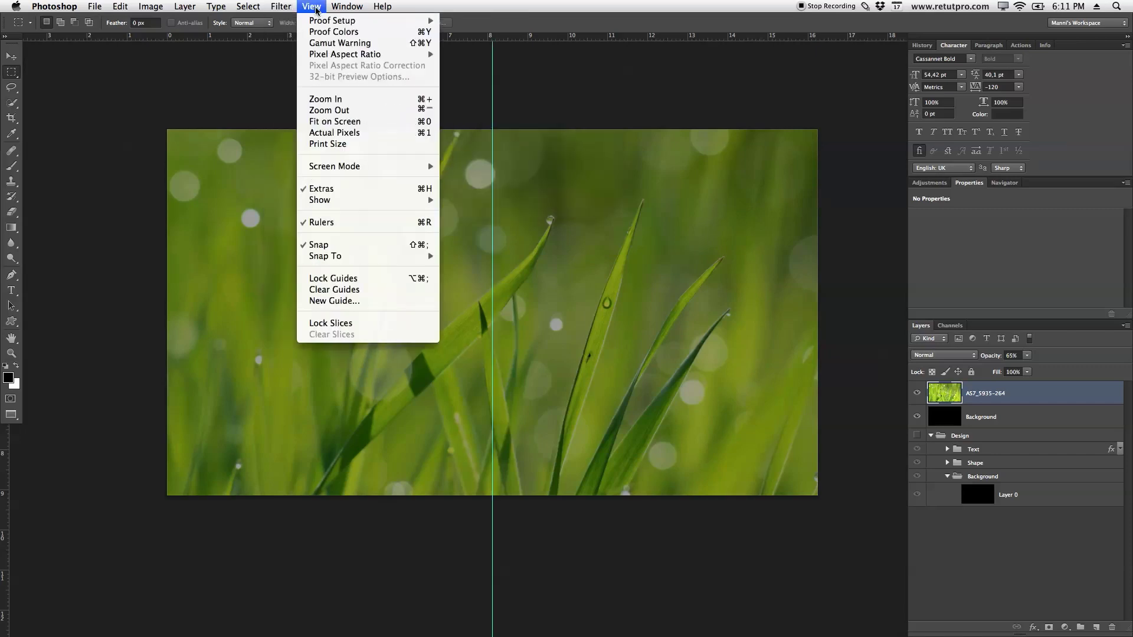
left_click(334, 301)
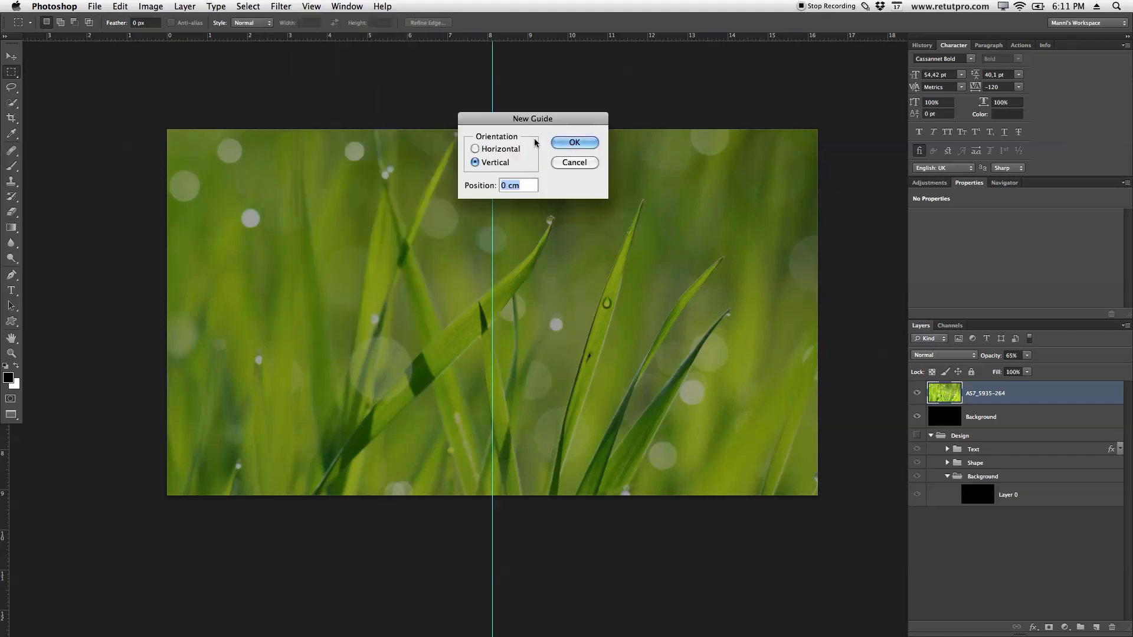
left_click(475, 149)
type("50")
key("Return")
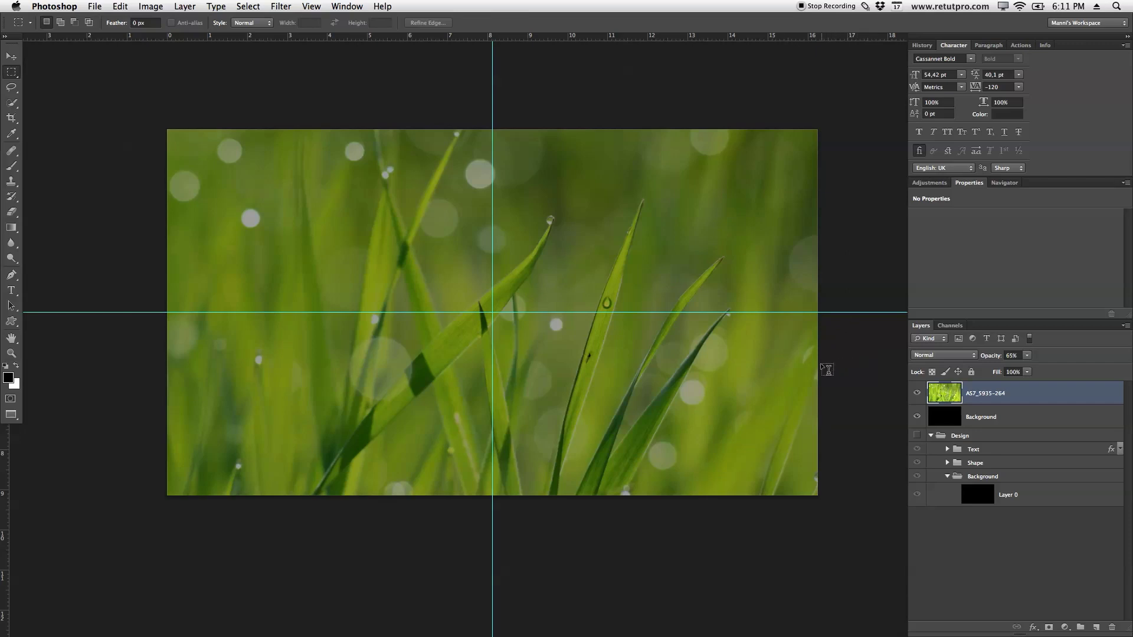
Step: Draw a horizontal text box above the canvas centre and type 'PLANT'
key("t")
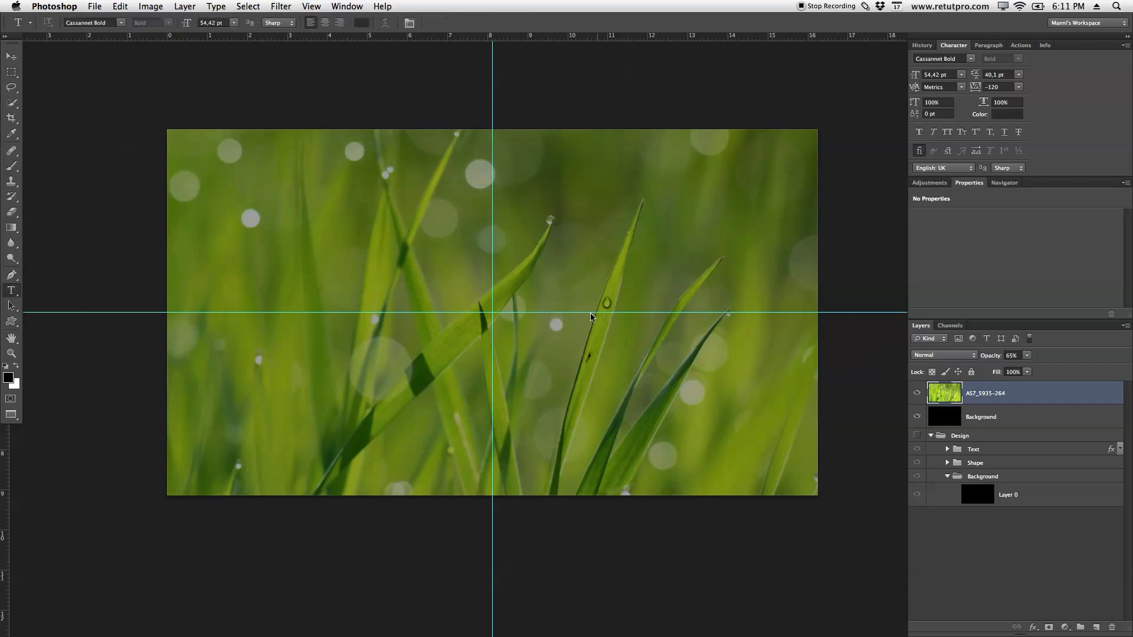
left_click_drag(12, 290, 52, 291)
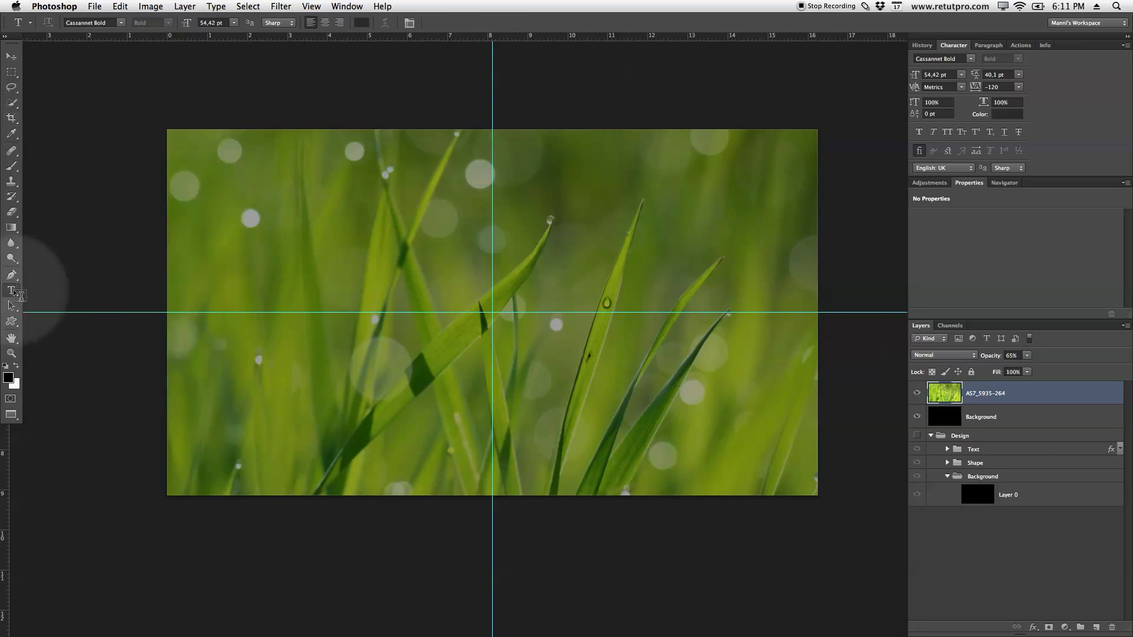
mouse_move(376, 238)
left_mouse_down()
mouse_move(437, 260)
mouse_move(687, 284)
mouse_move(700, 288)
mouse_move(693, 321)
left_mouse_up()
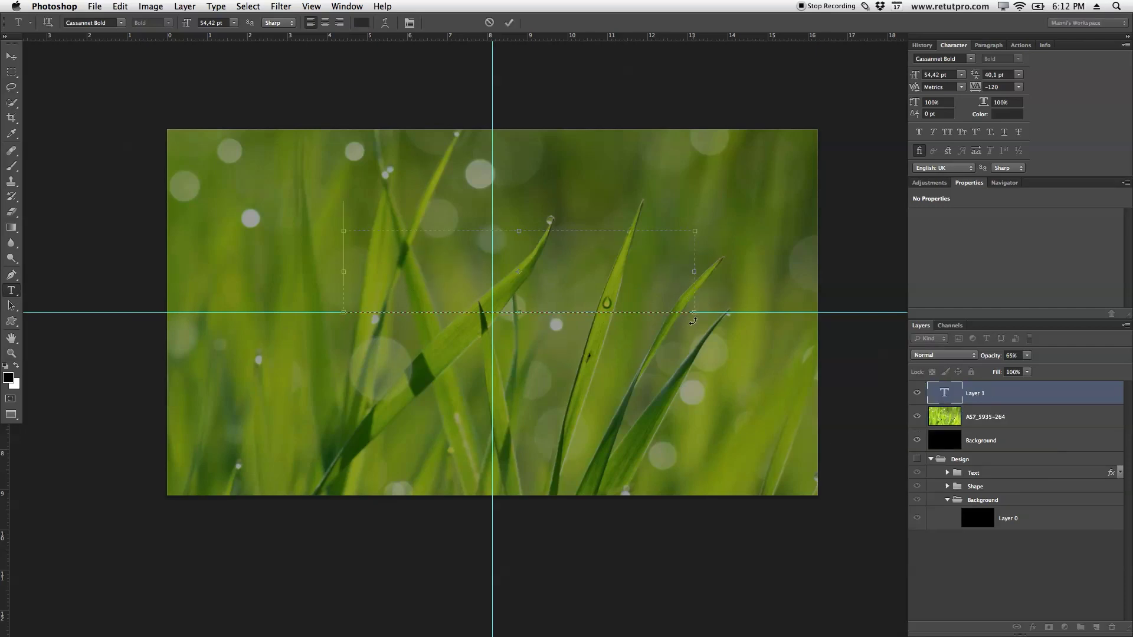
type("PLANT")
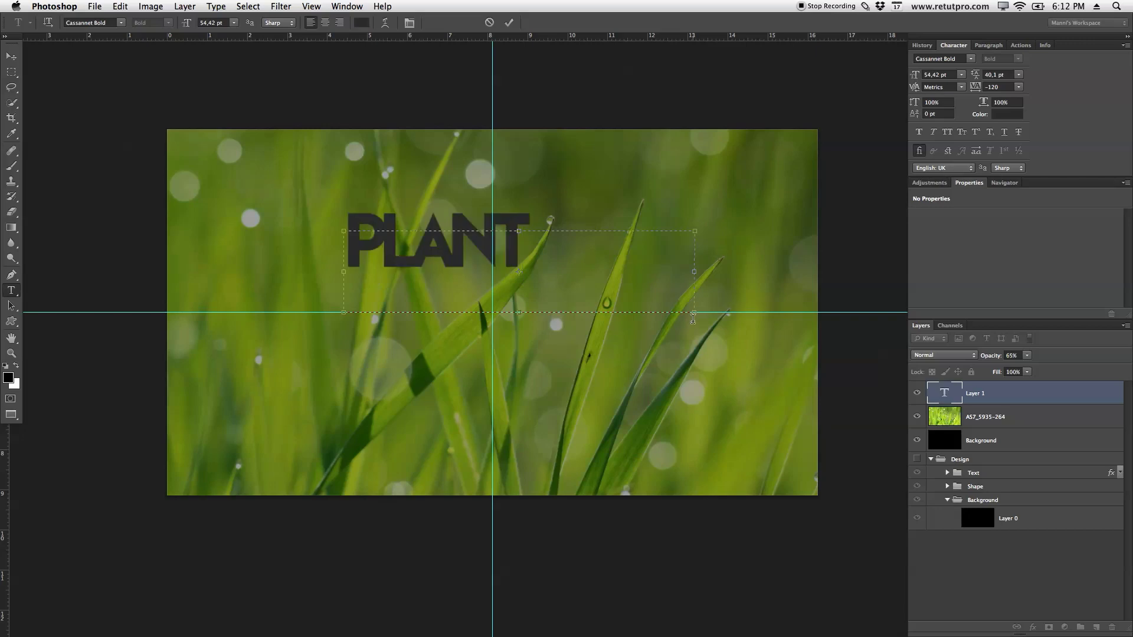
Step: Set the PLANT text to Cassannet Bold at 67 pt and commit it
key("super+a")
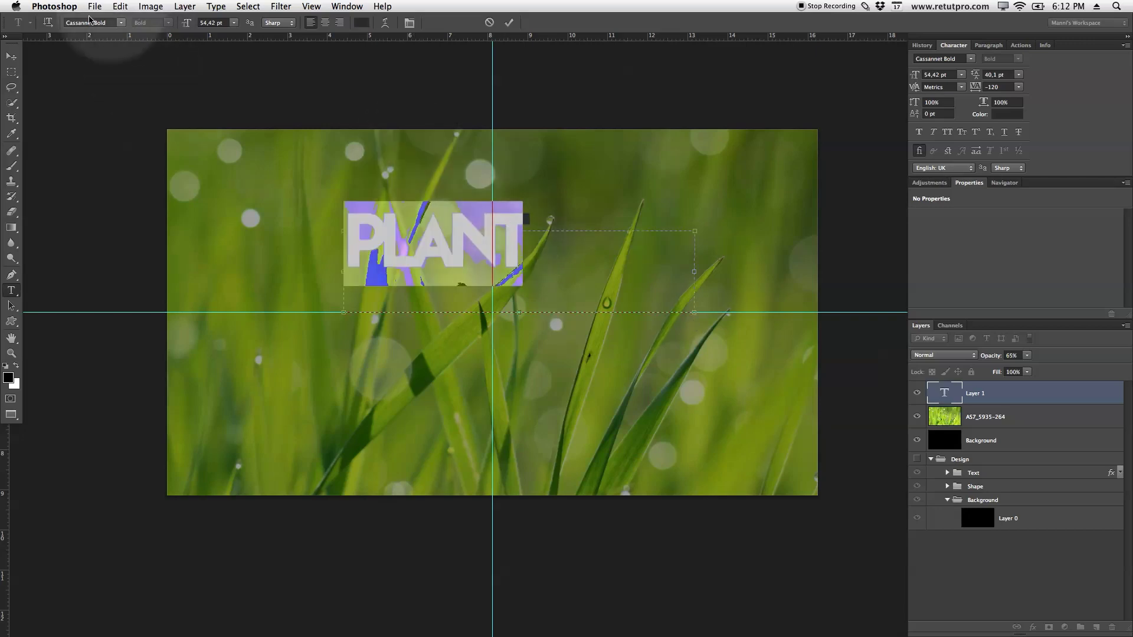
left_click(120, 24)
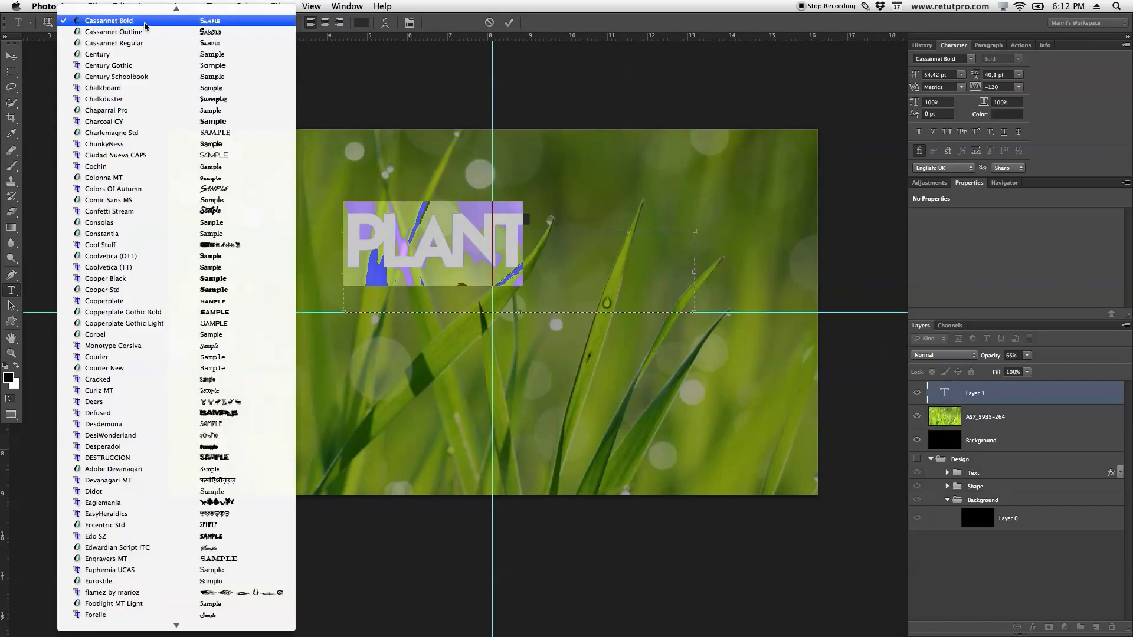
left_click(144, 23)
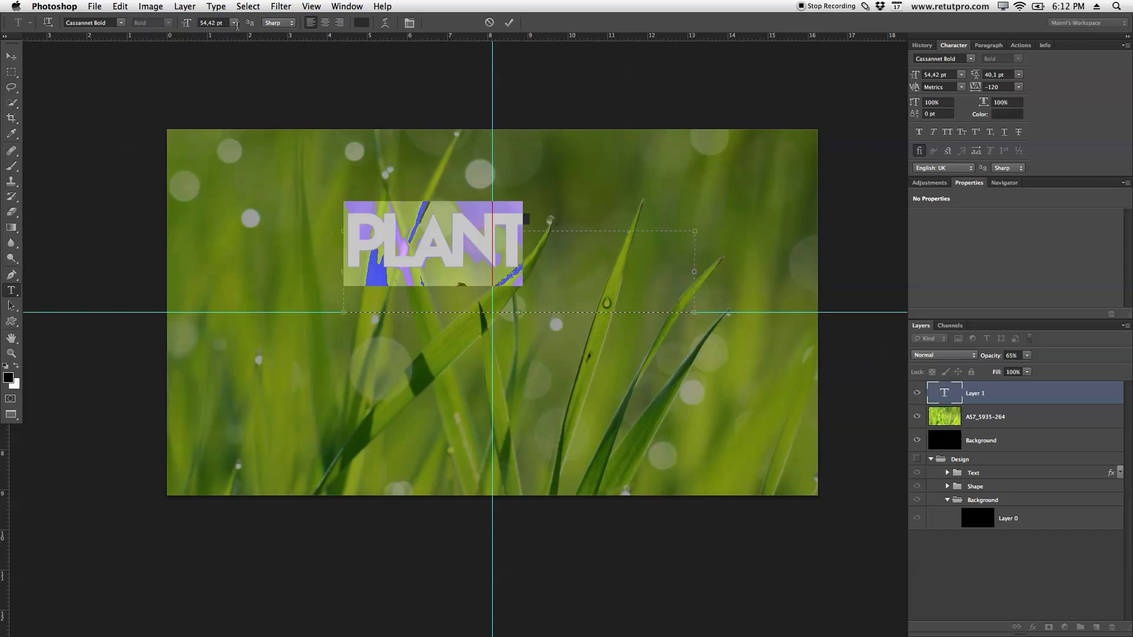
left_click(191, 23)
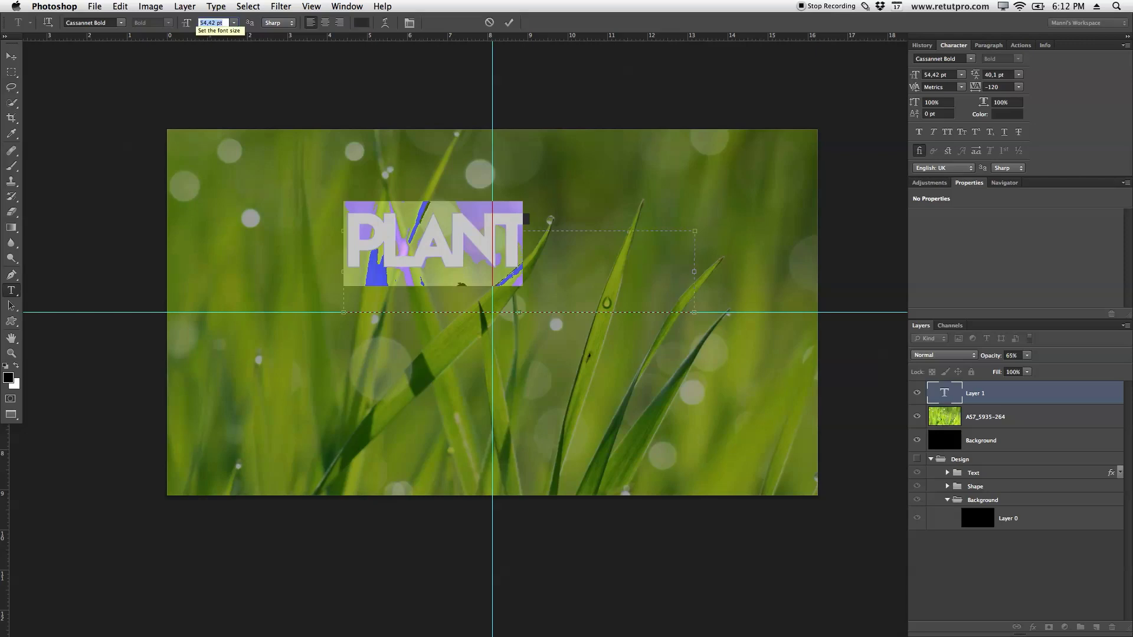
type("67")
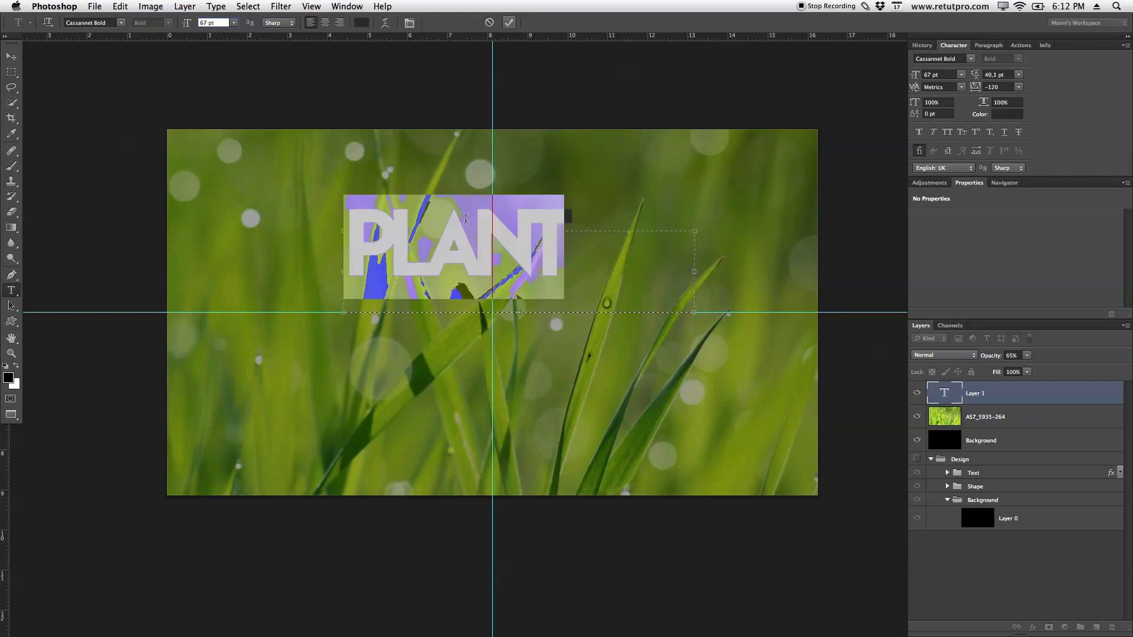
key("super+Return")
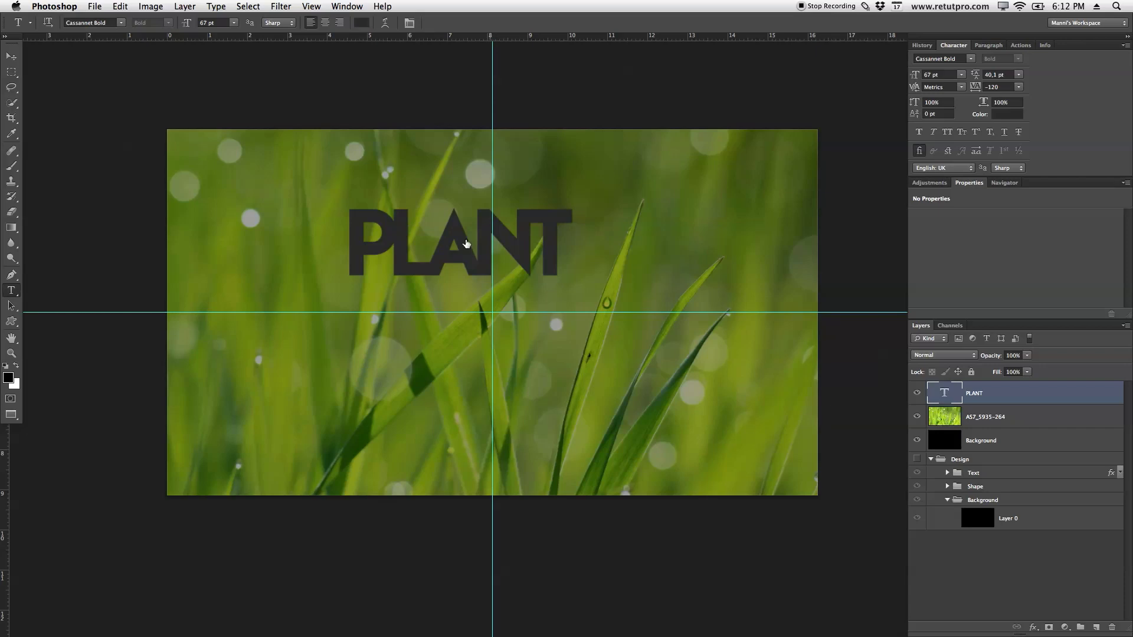
left_click_drag(550, 232, 333, 214)
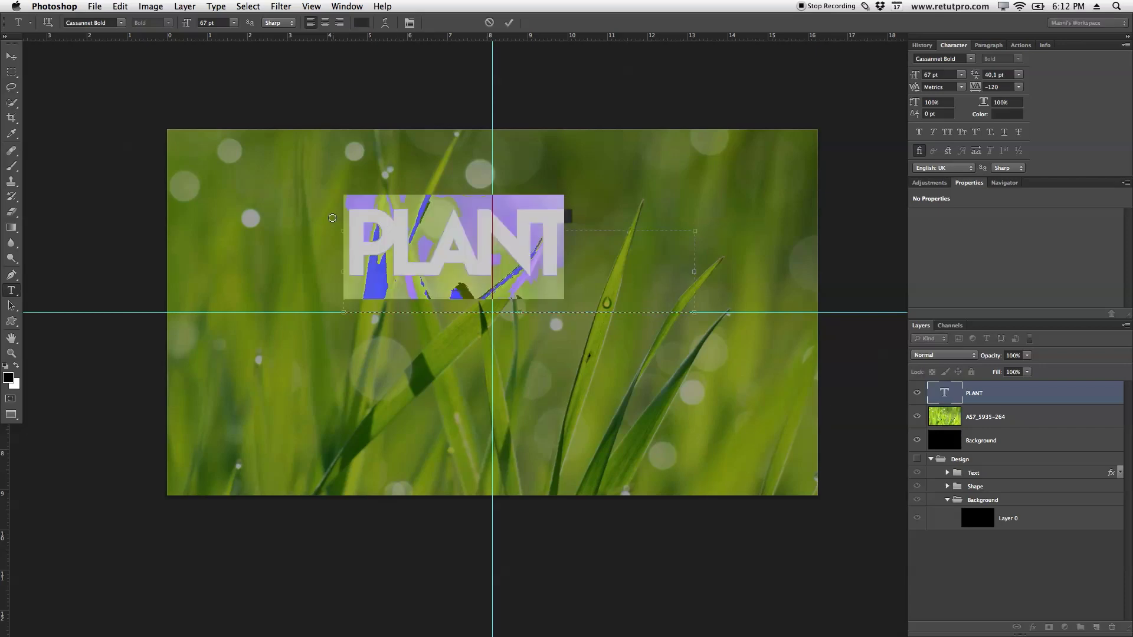
Step: Change the PLANT lettering colour to white (ffffff) and commit the text
left_click(365, 23)
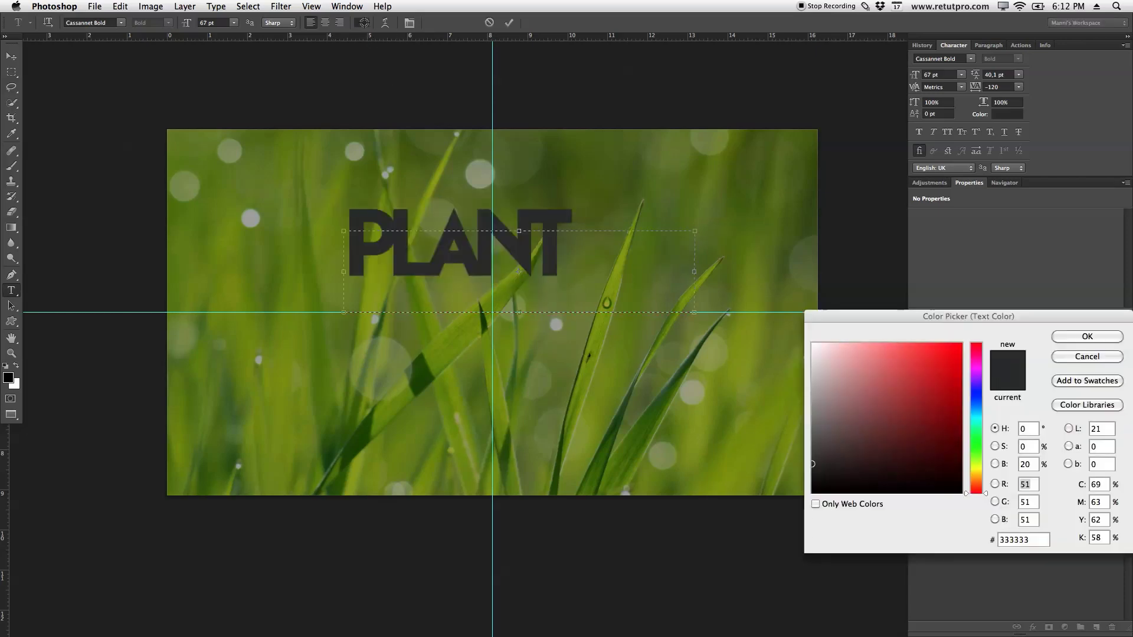
left_click(869, 389)
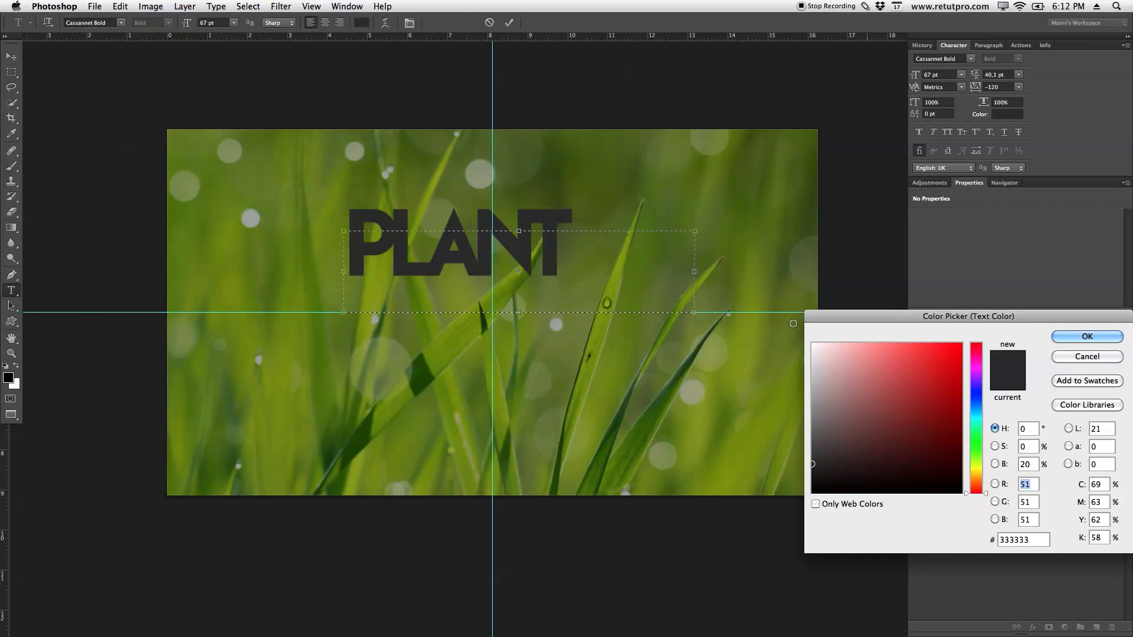
left_click(819, 352)
left_click(813, 344)
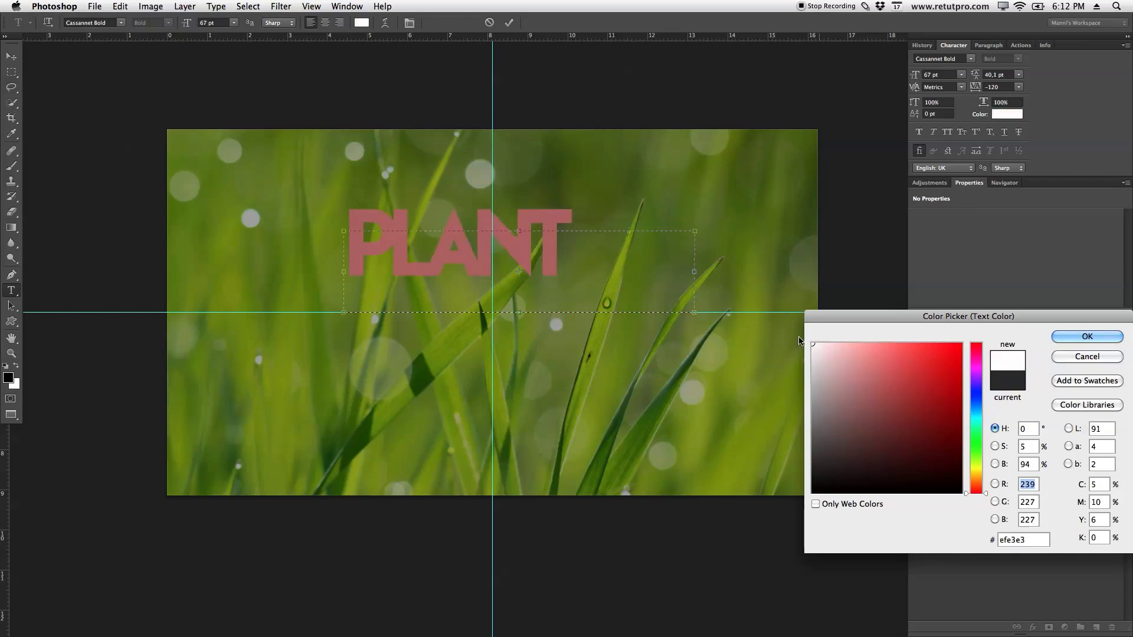
left_click(1088, 336)
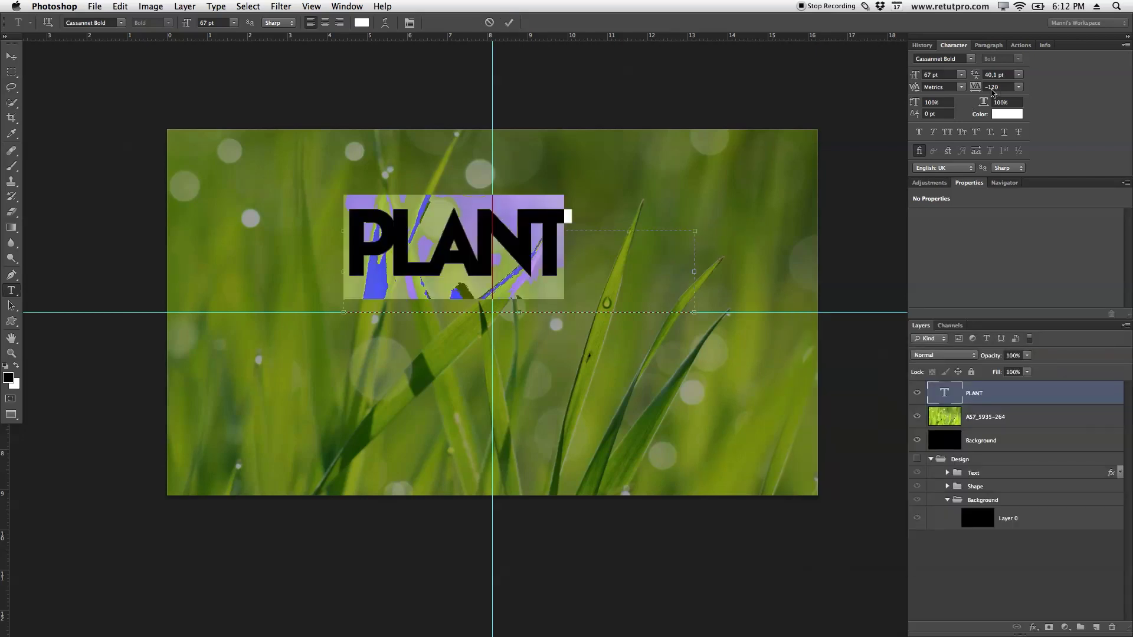
left_click(509, 22)
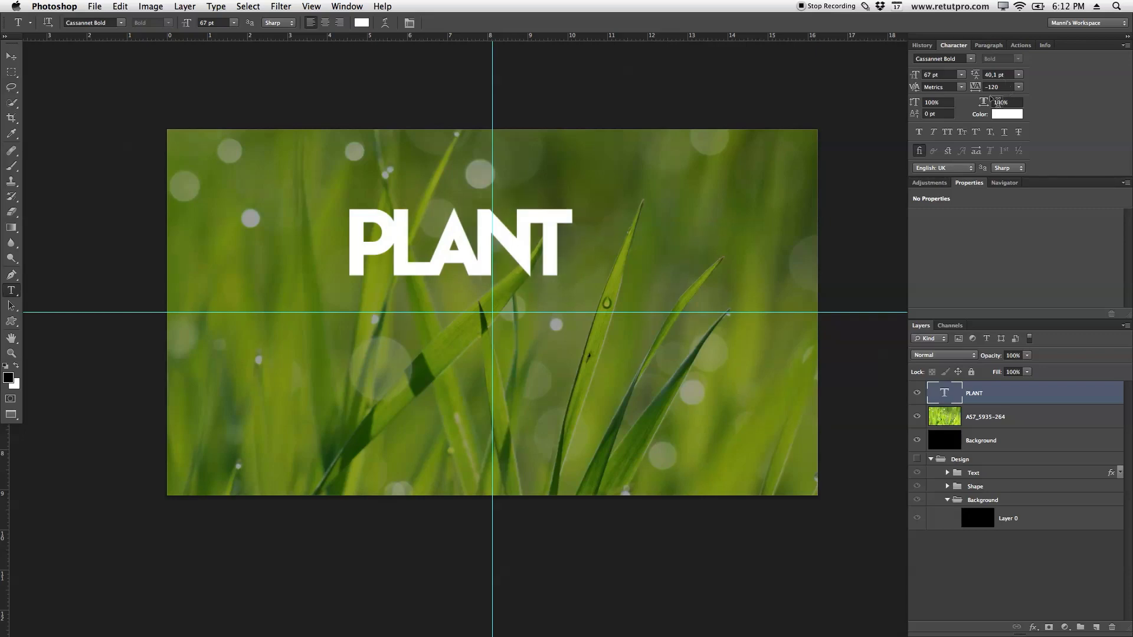
Step: Move the PLANT text down and right toward the canvas centre
left_click(992, 88)
left_click(12, 56)
left_click_drag(474, 235, 516, 269)
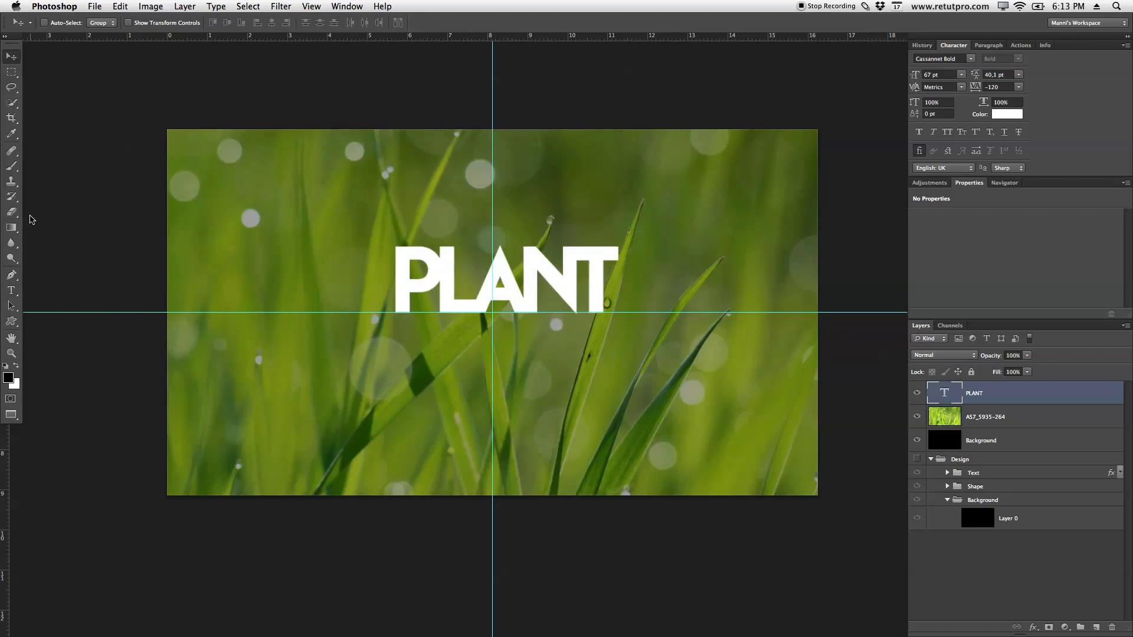
Step: Add a 'STORAGE SOLUTIONS' text box below PLANT and shrink it to 22 pt
left_click(12, 291)
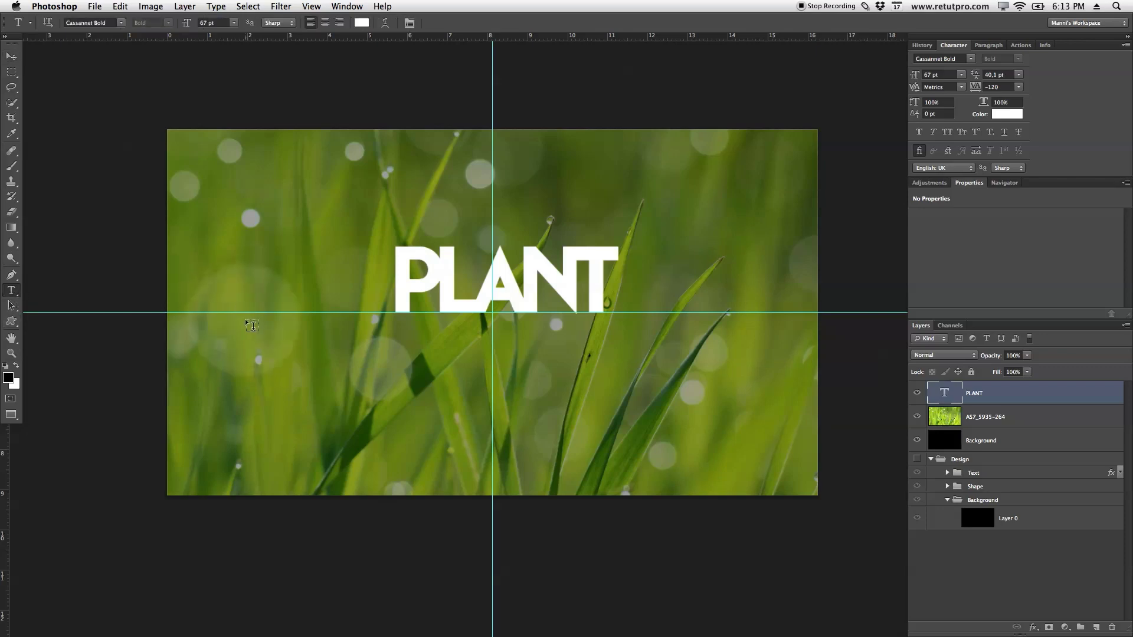
left_click_drag(353, 349, 680, 413)
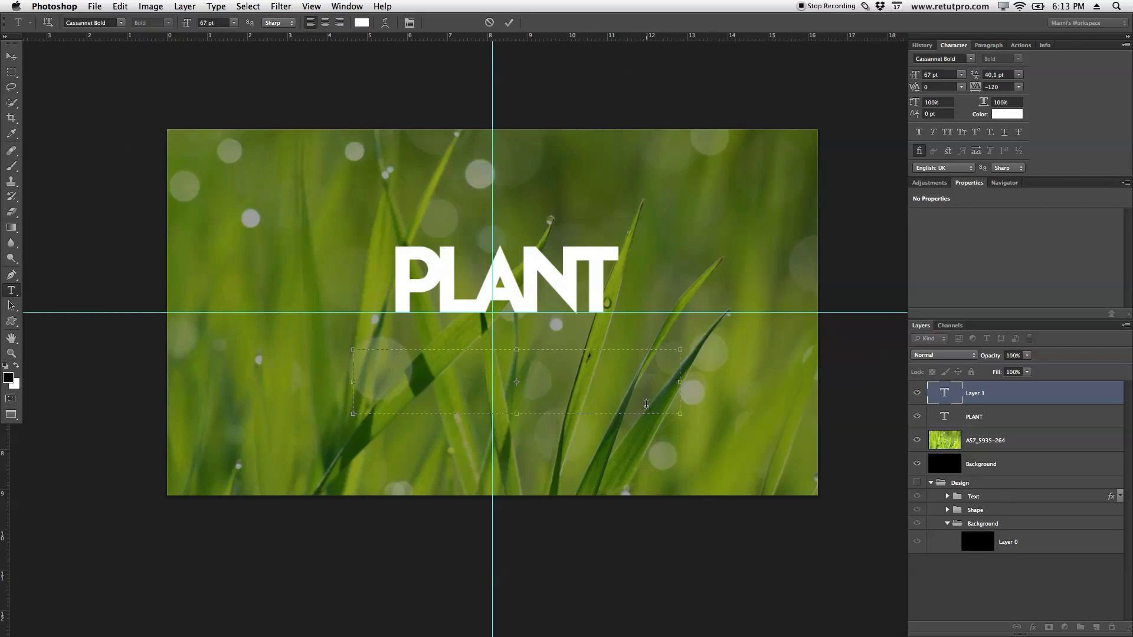
type("S")
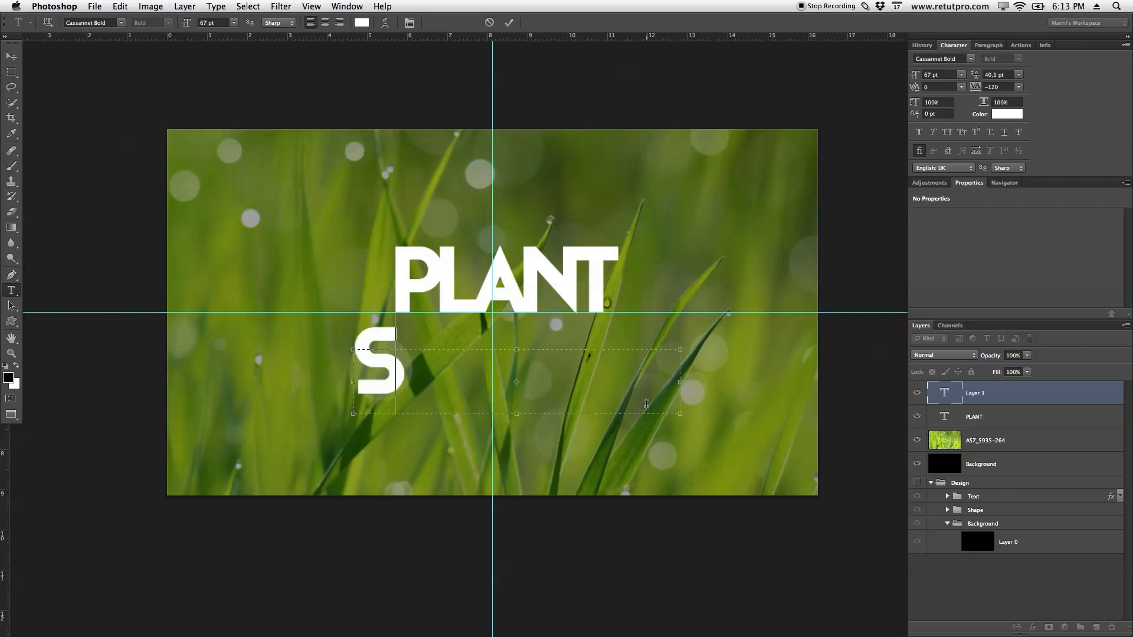
type("TOR-")
key("super+a")
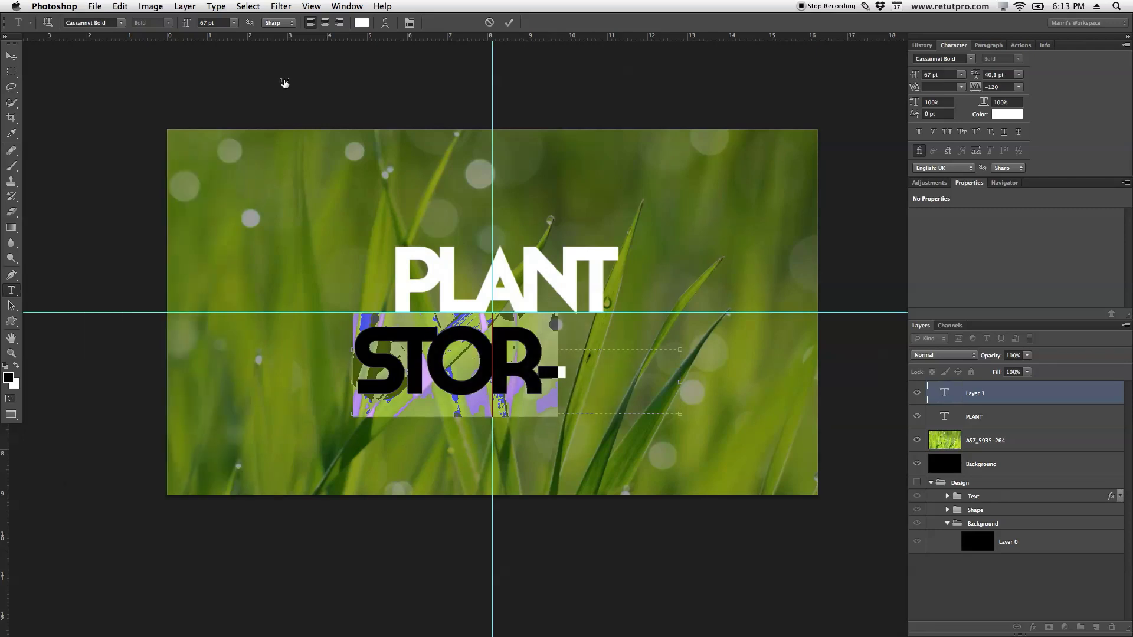
left_click_drag(188, 25, 162, 20)
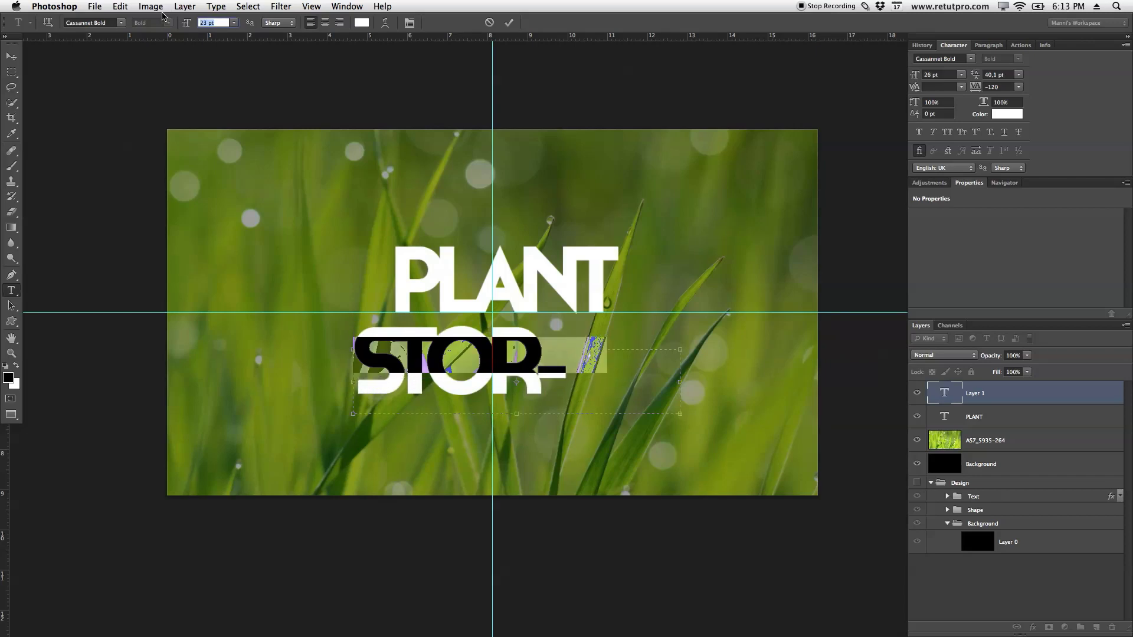
Step: Set the tagline font to Helvetica Neue Light
left_click(121, 24)
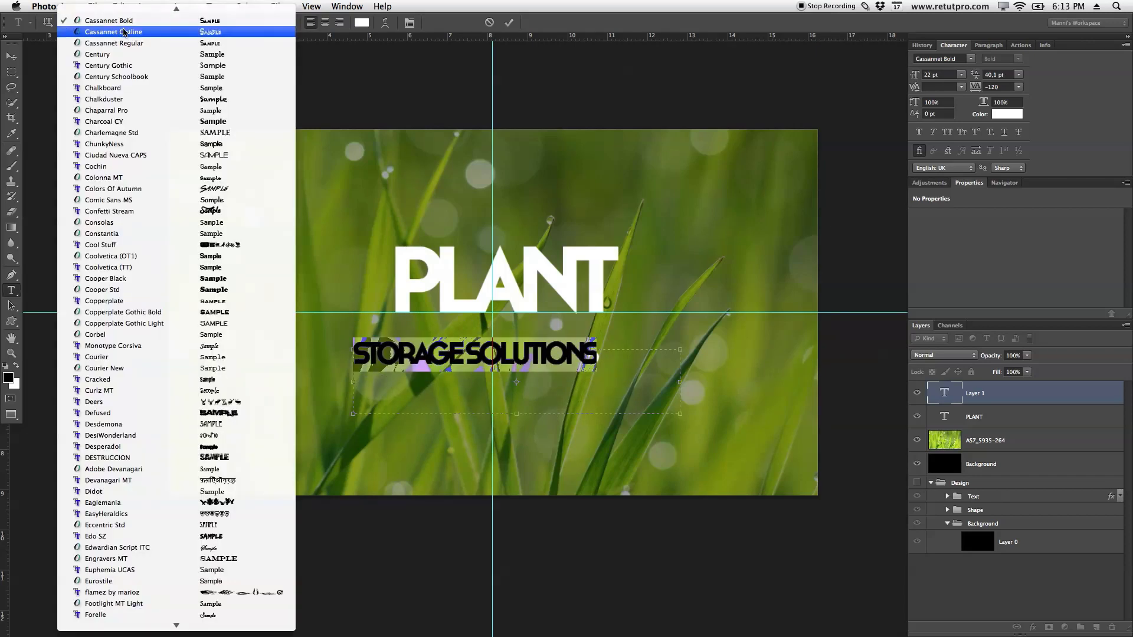
scroll(124, 32, "down", 5)
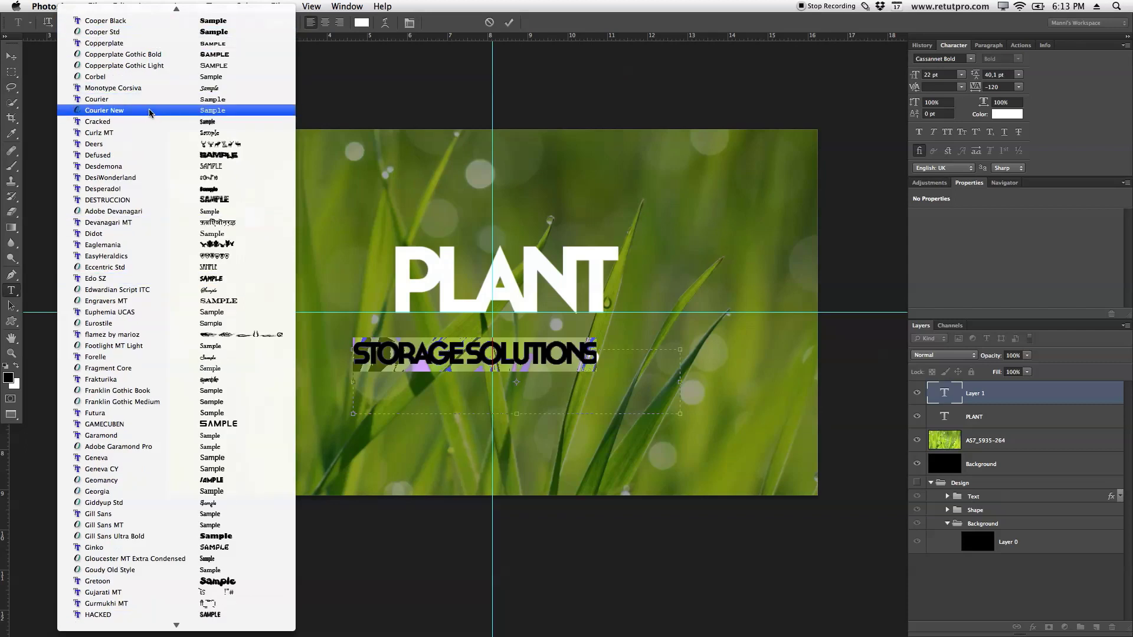
mouse_move(101, 631)
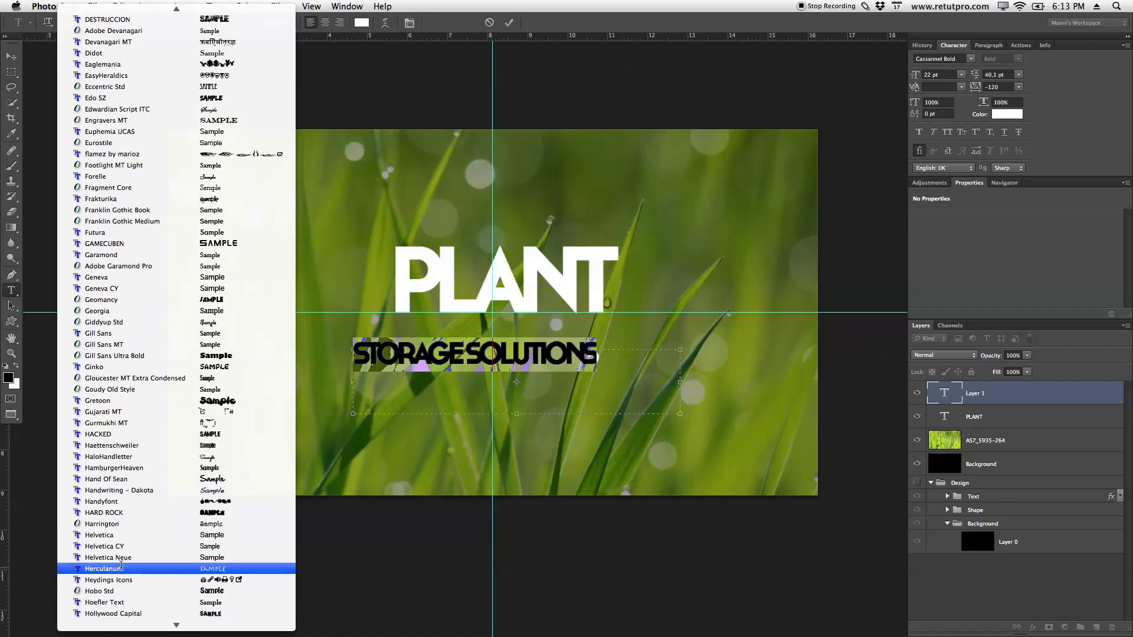
left_click(121, 557)
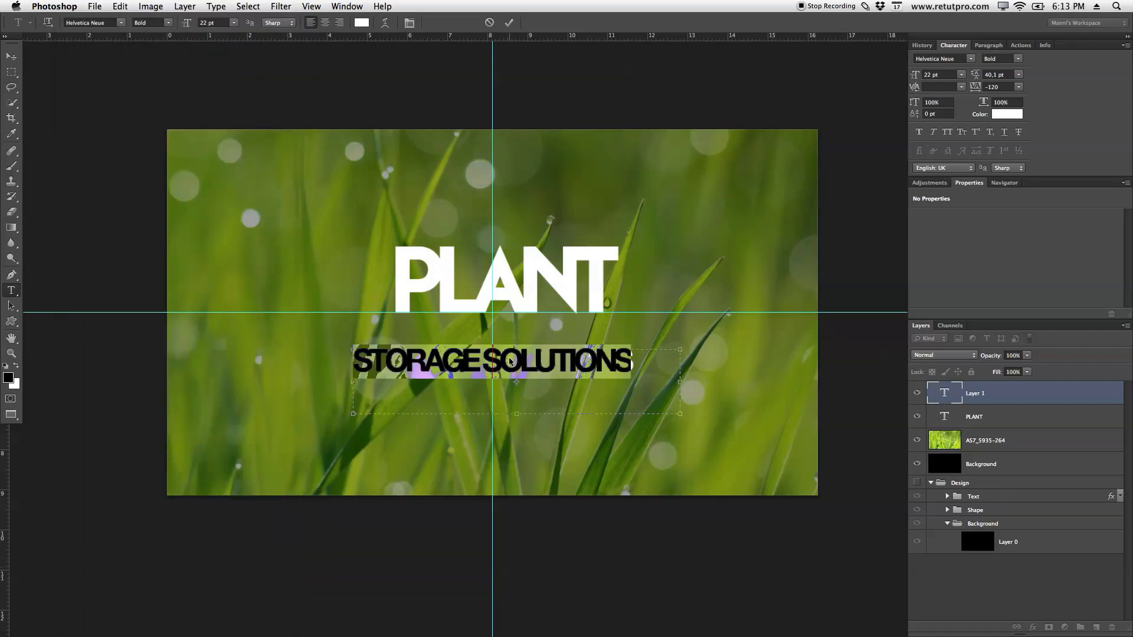
left_click(152, 23)
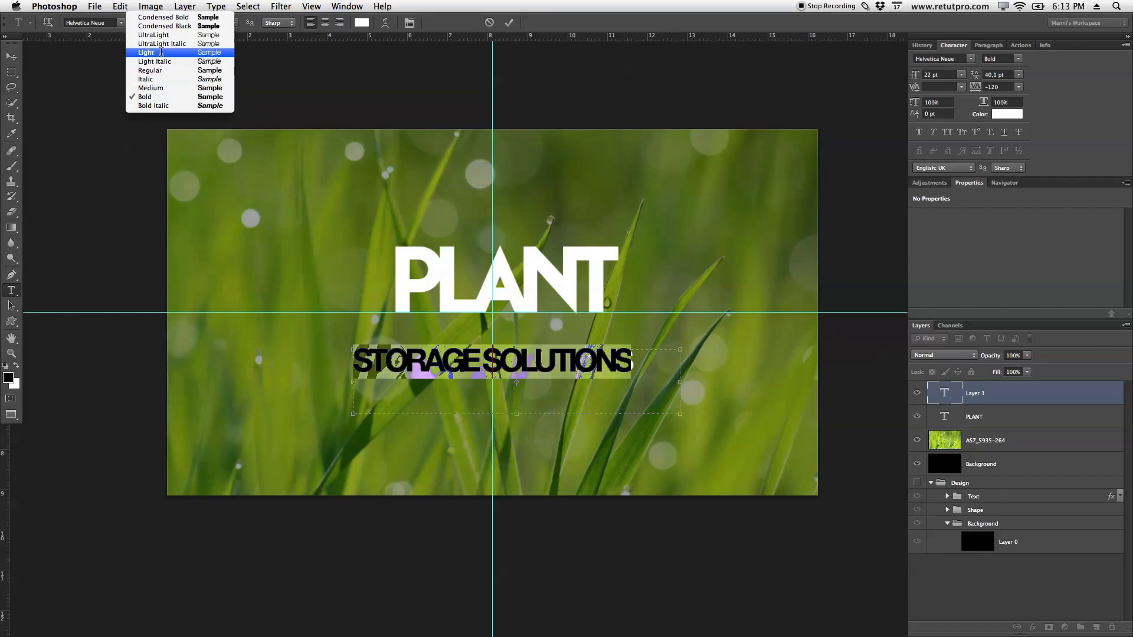
left_click(594, 345)
key("Up")
key("Up")
key("Up")
key("Up")
key("Up")
key("Up")
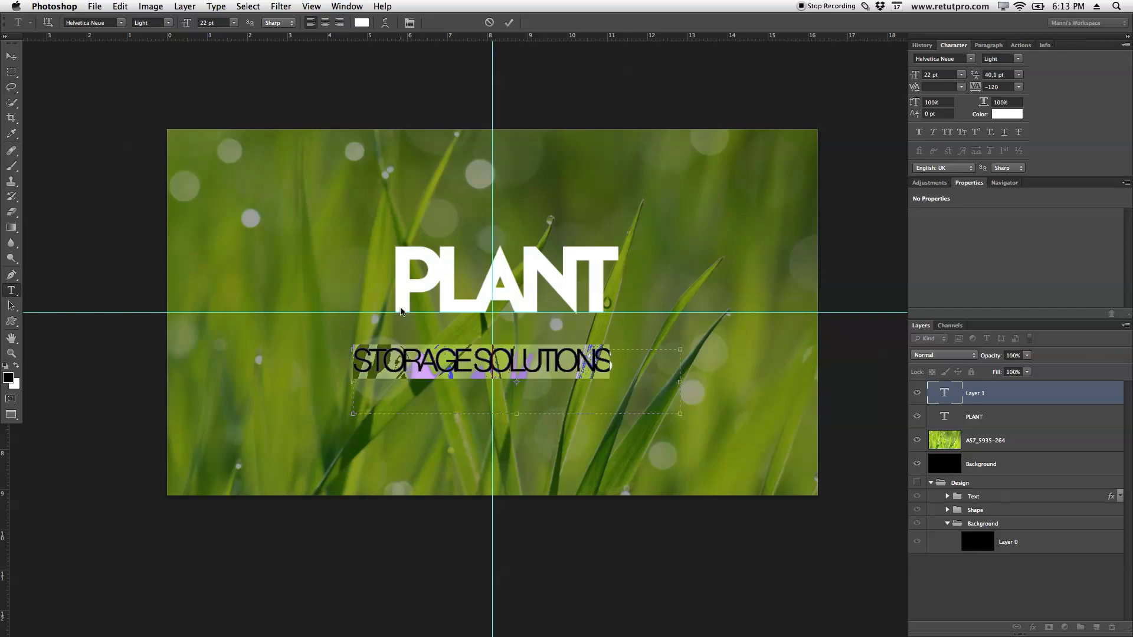
Step: Give the tagline 12 pt size and 100 tracking, then commit it
left_click(216, 24)
type("10")
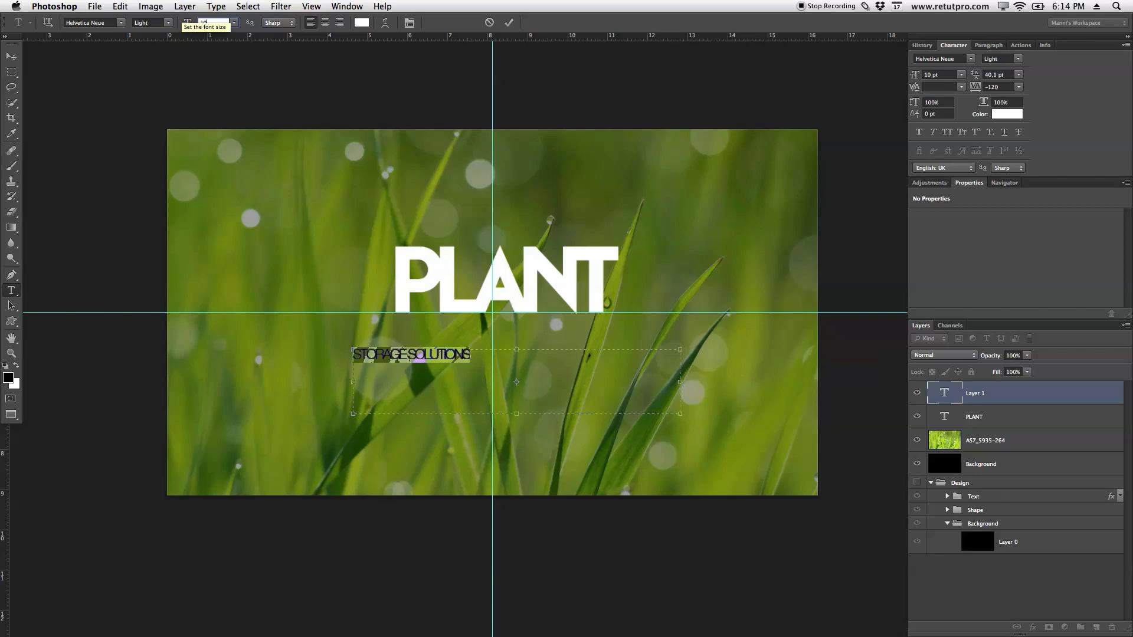
key("Up")
key("Up")
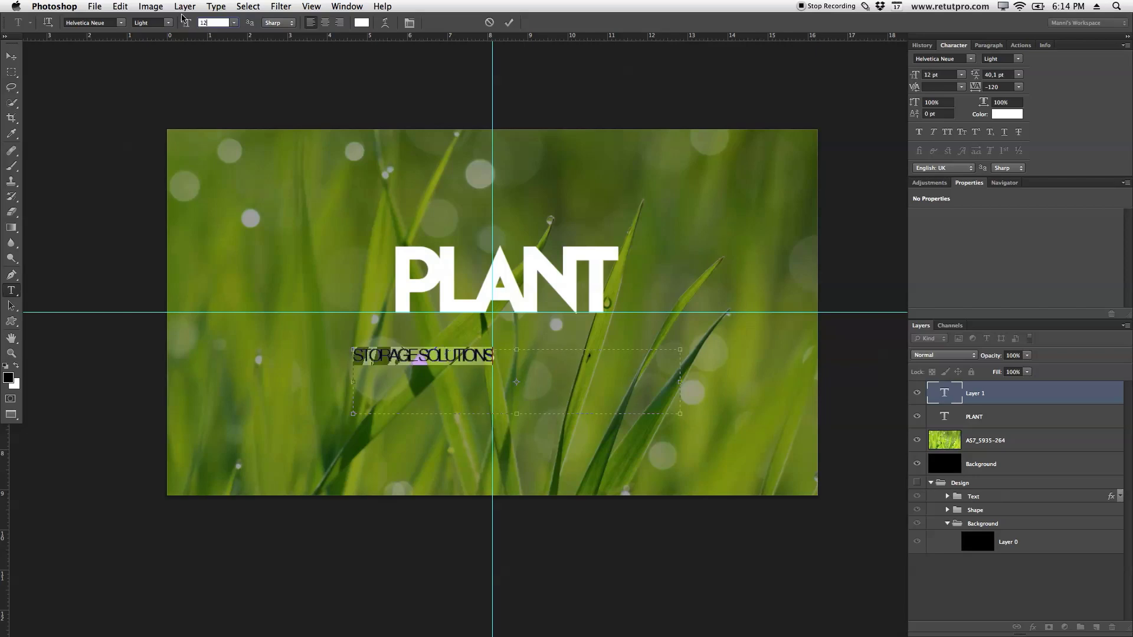
left_click(985, 86)
type("0")
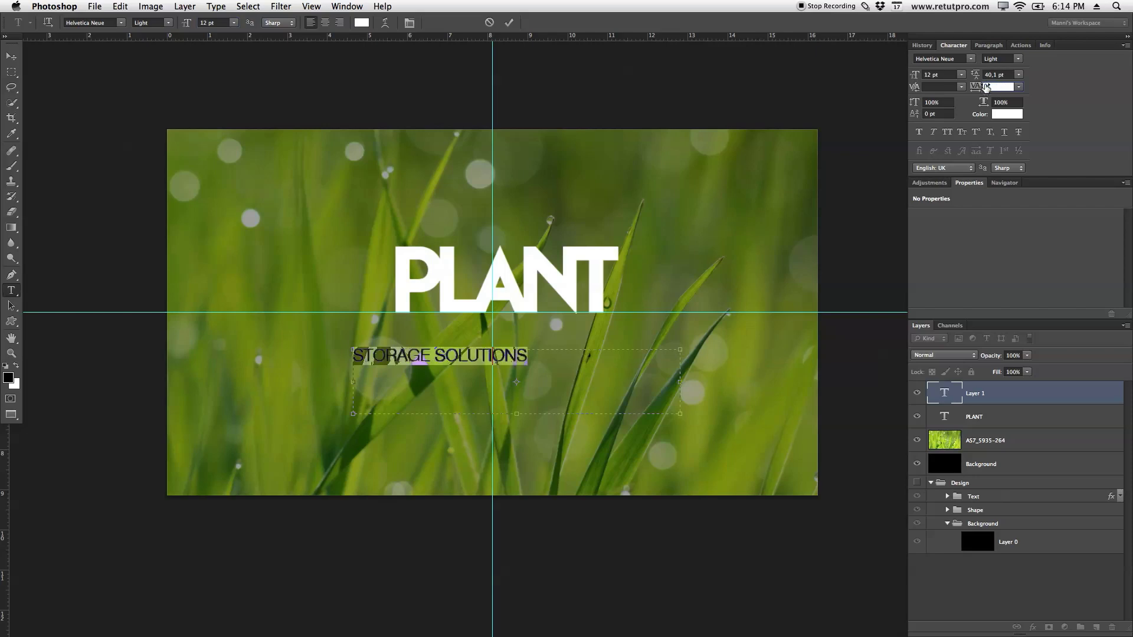
key("Up")
key("Up")
key("Up")
key("Up")
key("Up")
key("Up")
key("Up")
key("Up")
key("Up")
key("Up")
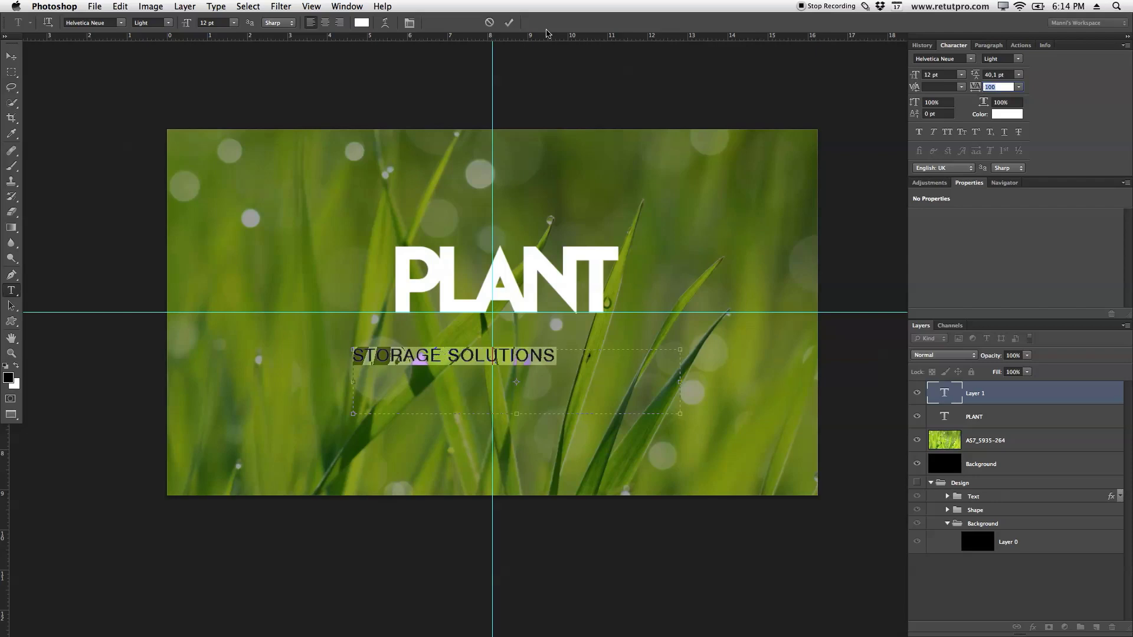
left_click(508, 22)
Step: Reposition the STORAGE SOLUTIONS tagline to sit just under PLANT
left_click(11, 56)
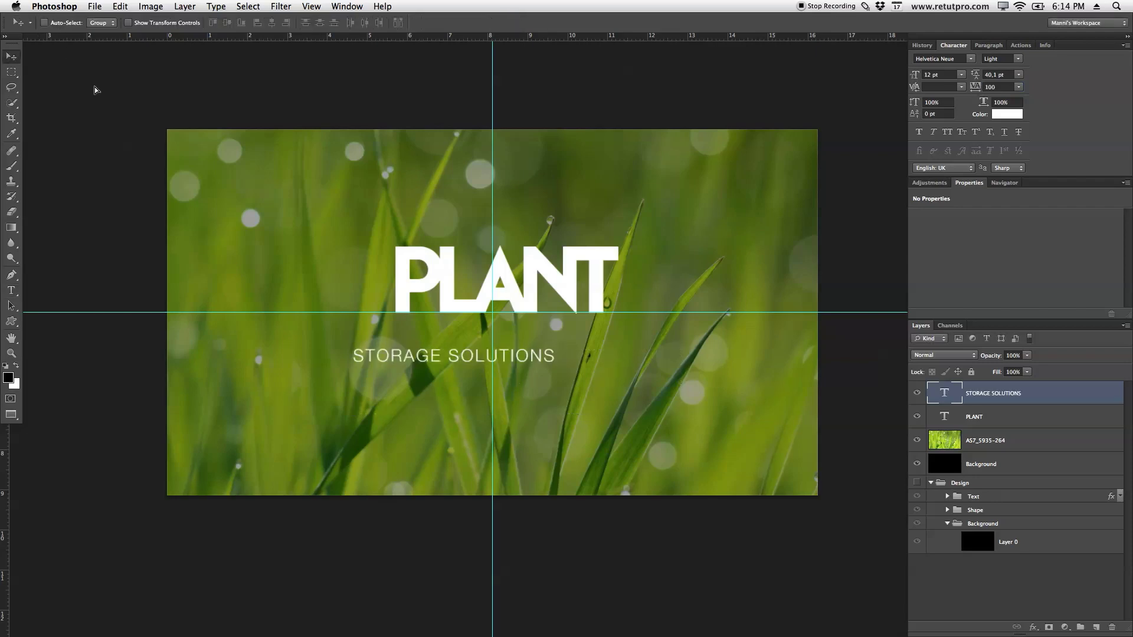
left_click_drag(483, 363, 526, 334)
key("Down")
key("Down")
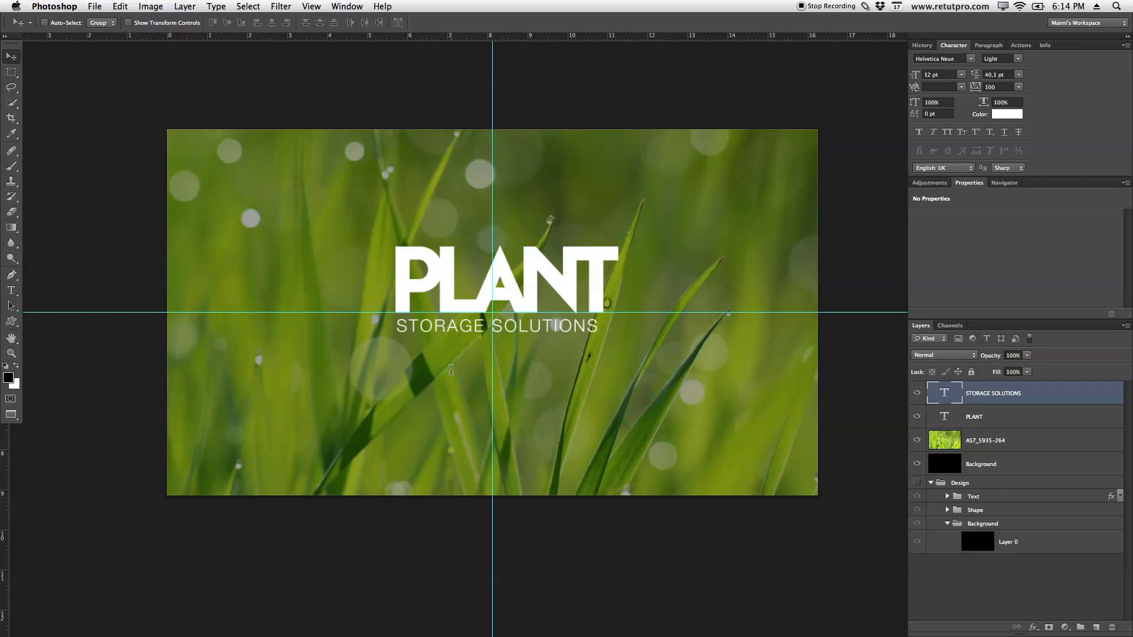
Step: Widen the tagline tracking to 120 and drag a vertical guide to the canvas centre
key("t")
left_click(519, 336)
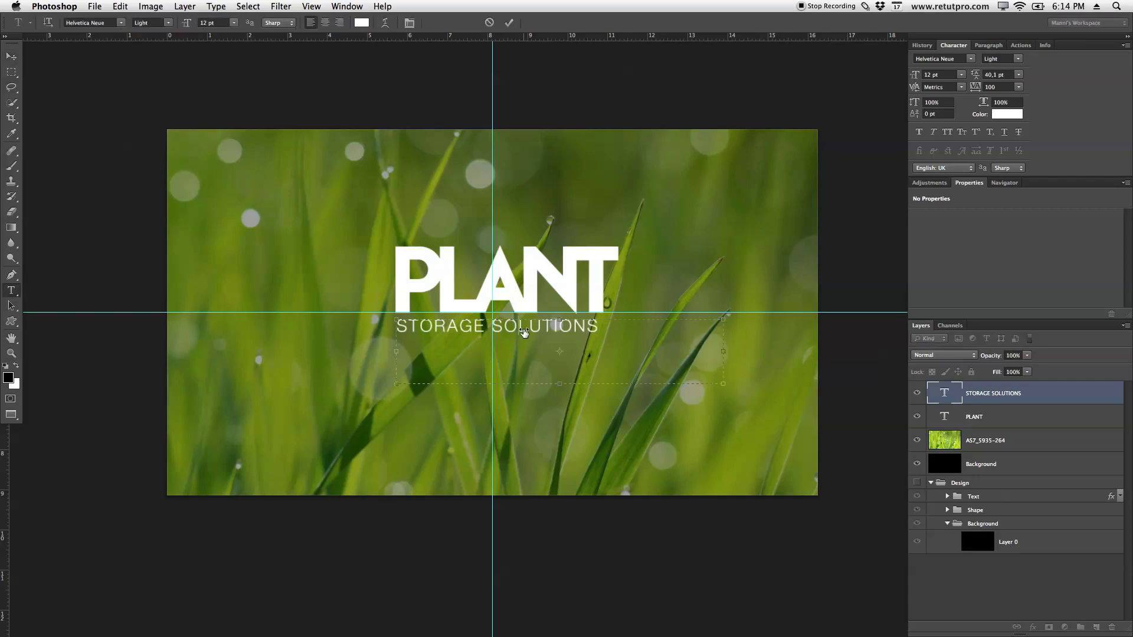
key("super+a")
left_click_drag(979, 92, 978, 88)
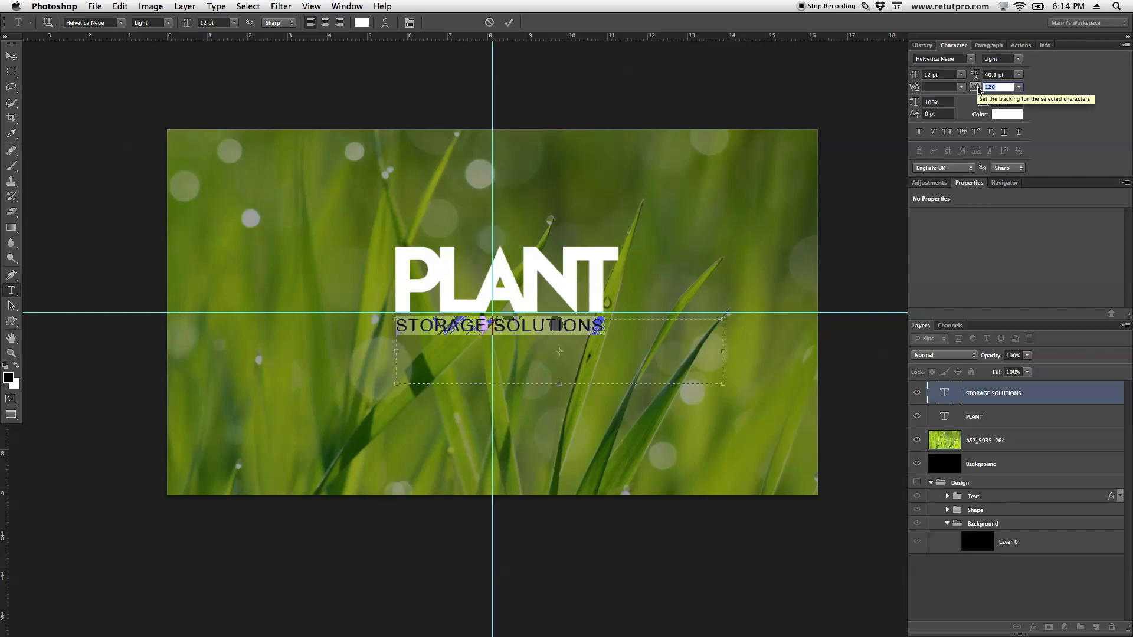
left_click(509, 22)
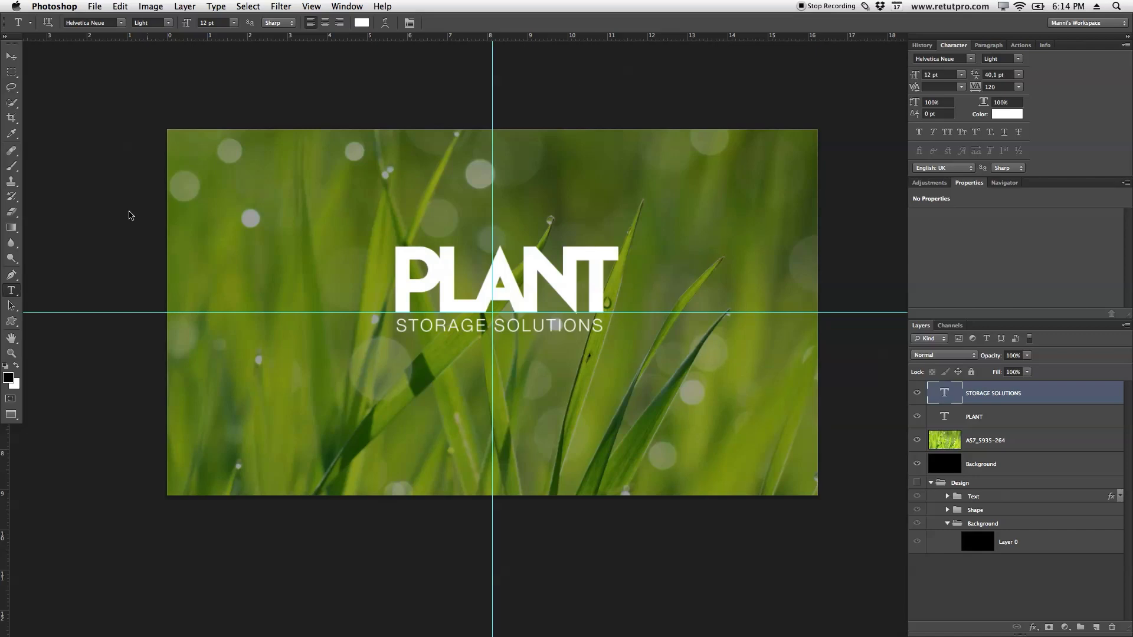
left_click(11, 56)
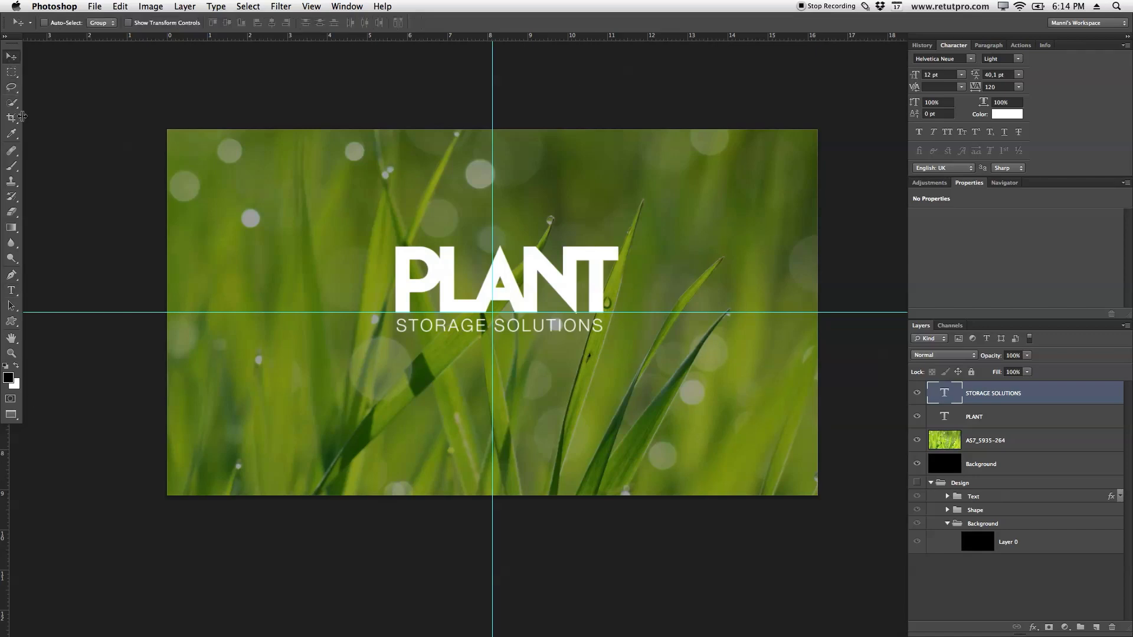
left_click_drag(3, 472, 7, 354)
Step: Move the PLANT and tagline layers together to the lower right, then add an empty Layer 1 on top
left_click(1004, 407, "shift")
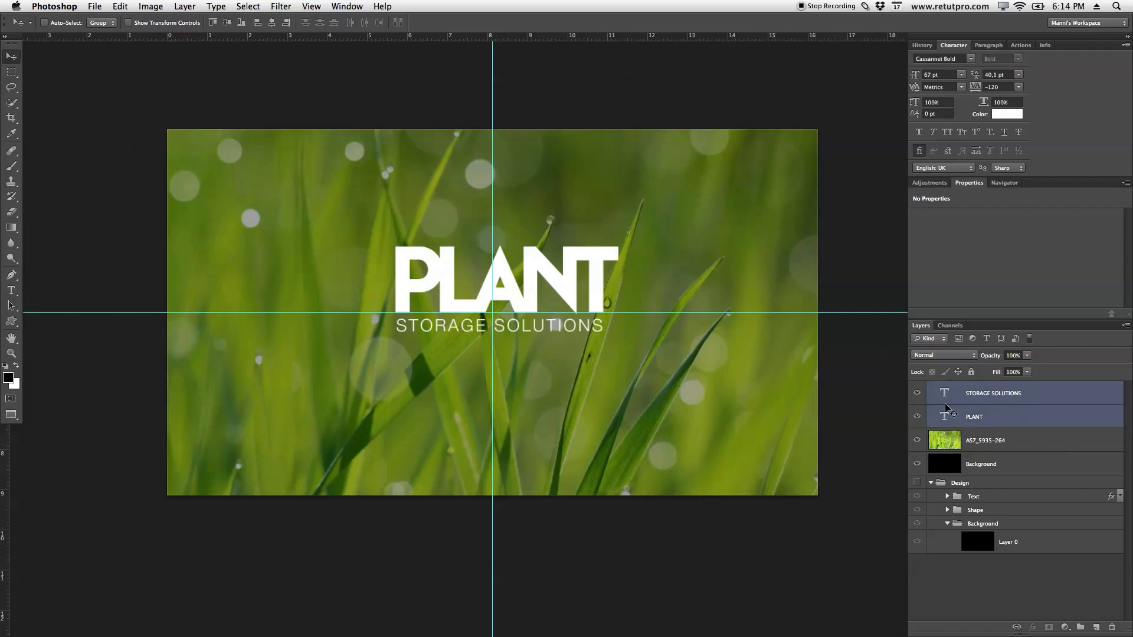
left_click_drag(989, 399, 946, 413)
left_click_drag(472, 317, 640, 422)
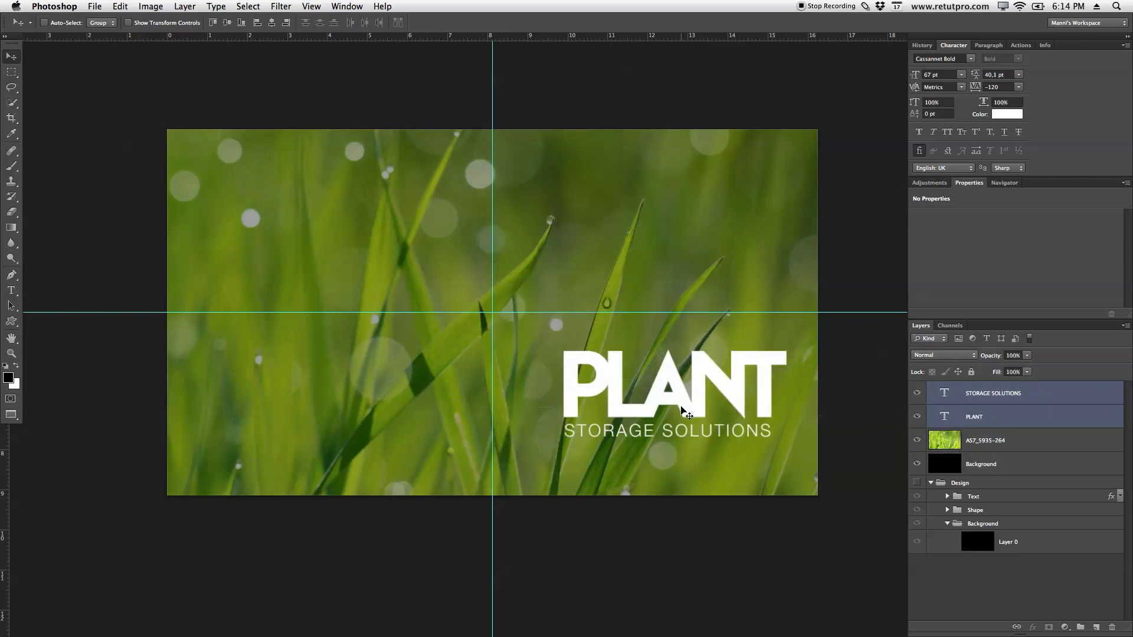
left_click(1095, 627)
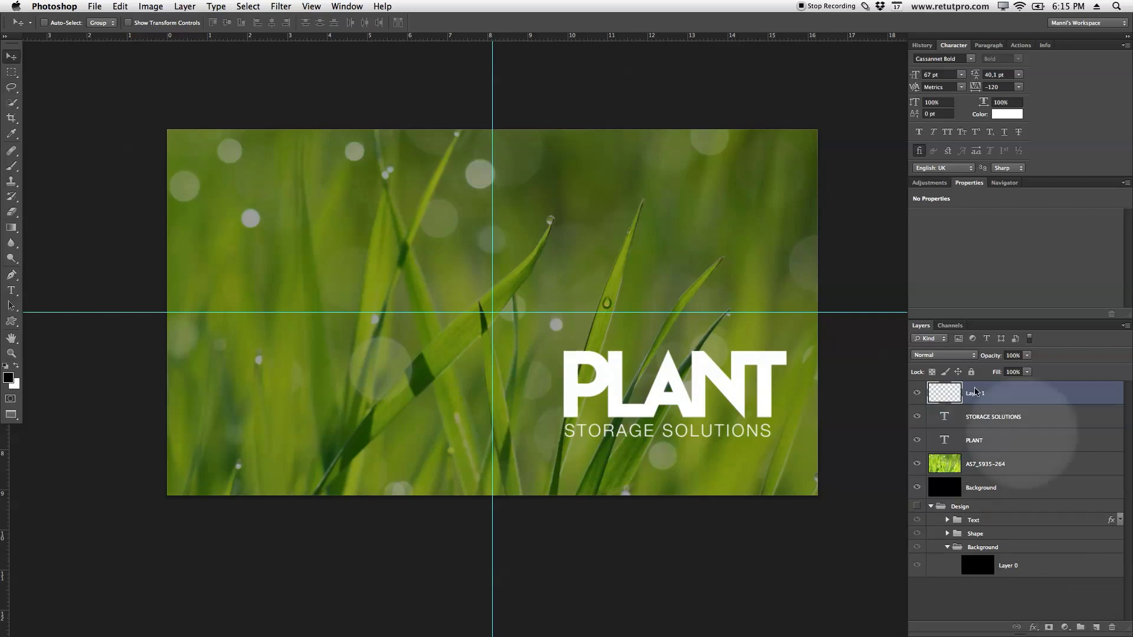
Step: Draw a white right-pointing chevron custom shape in the upper-left canvas as layer Shape 1
left_click(12, 321)
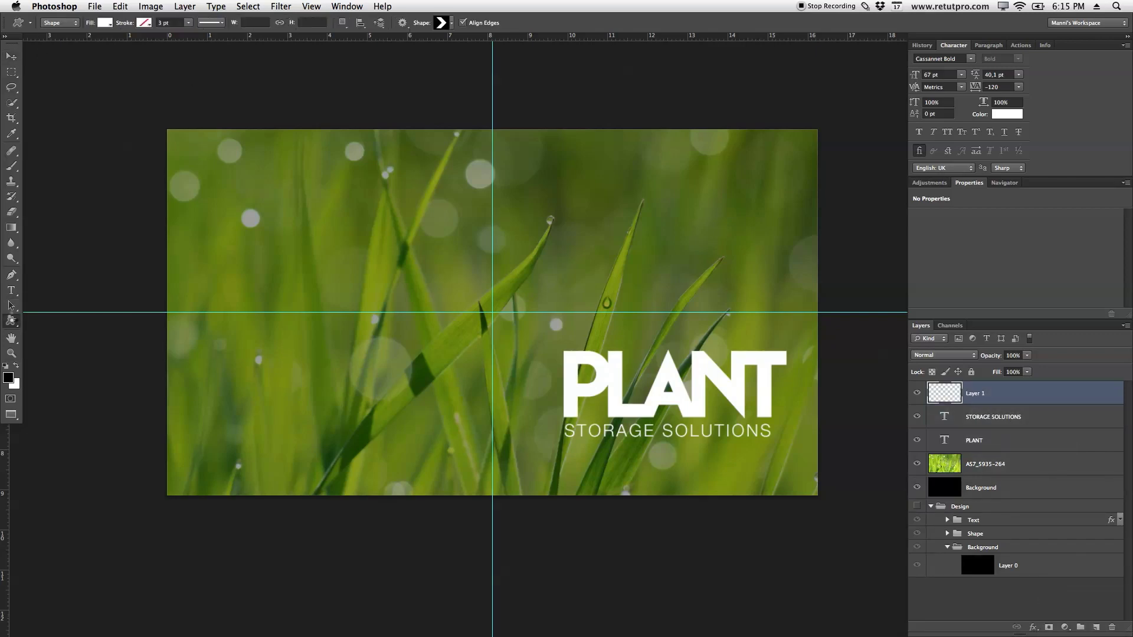
left_click(452, 24)
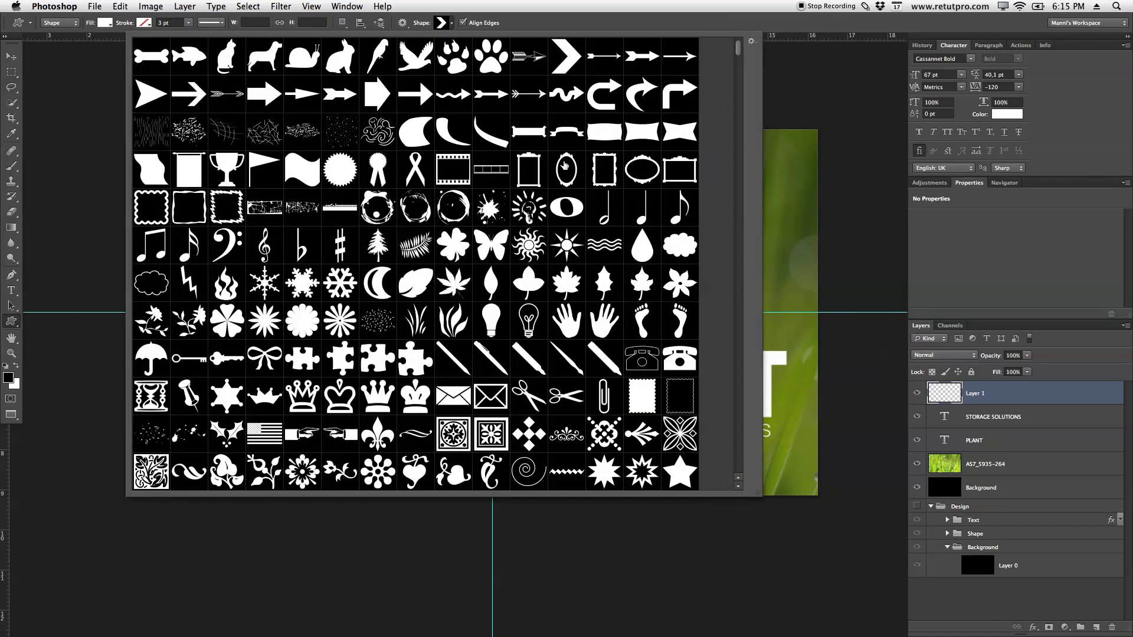
left_click(566, 59)
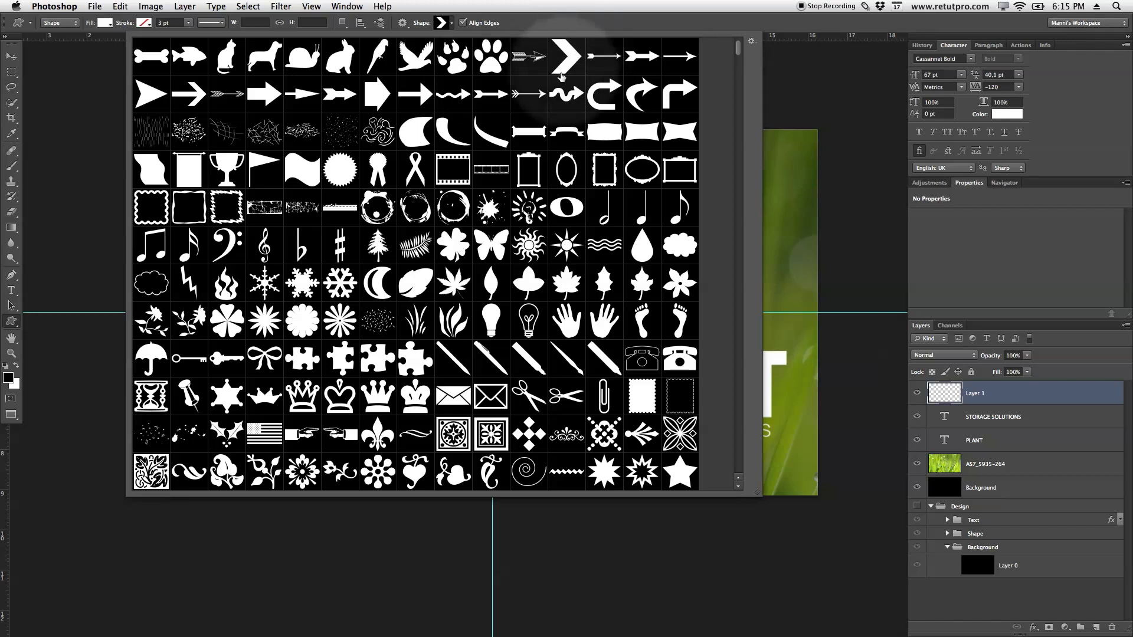
left_click(571, 56)
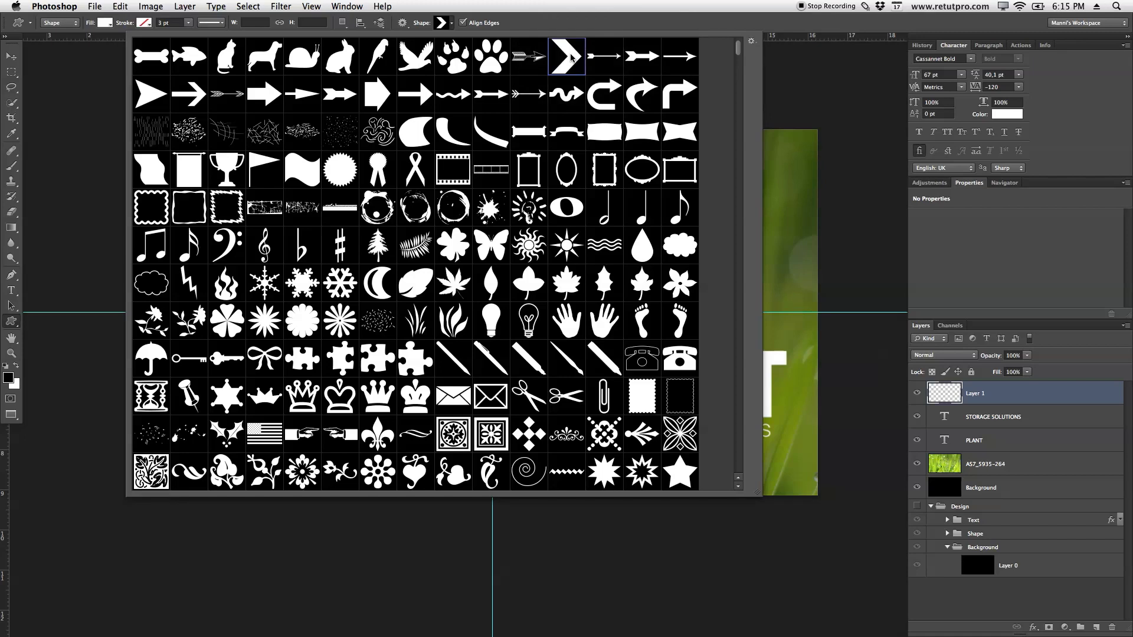
double_click(574, 55)
key("Escape")
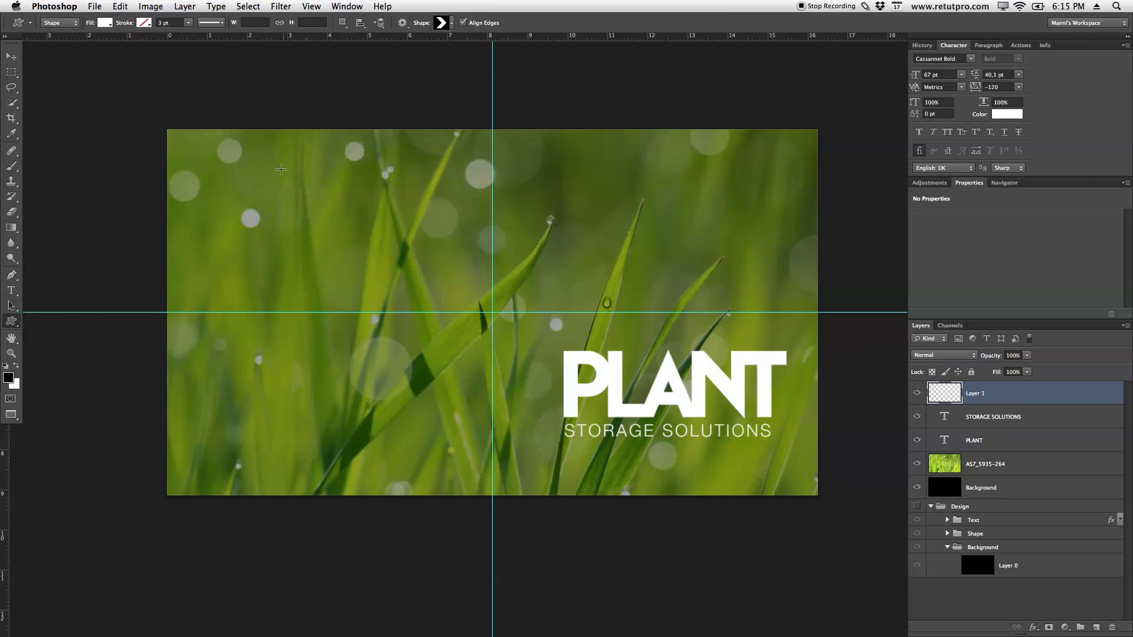
left_click_drag(319, 233, 403, 345)
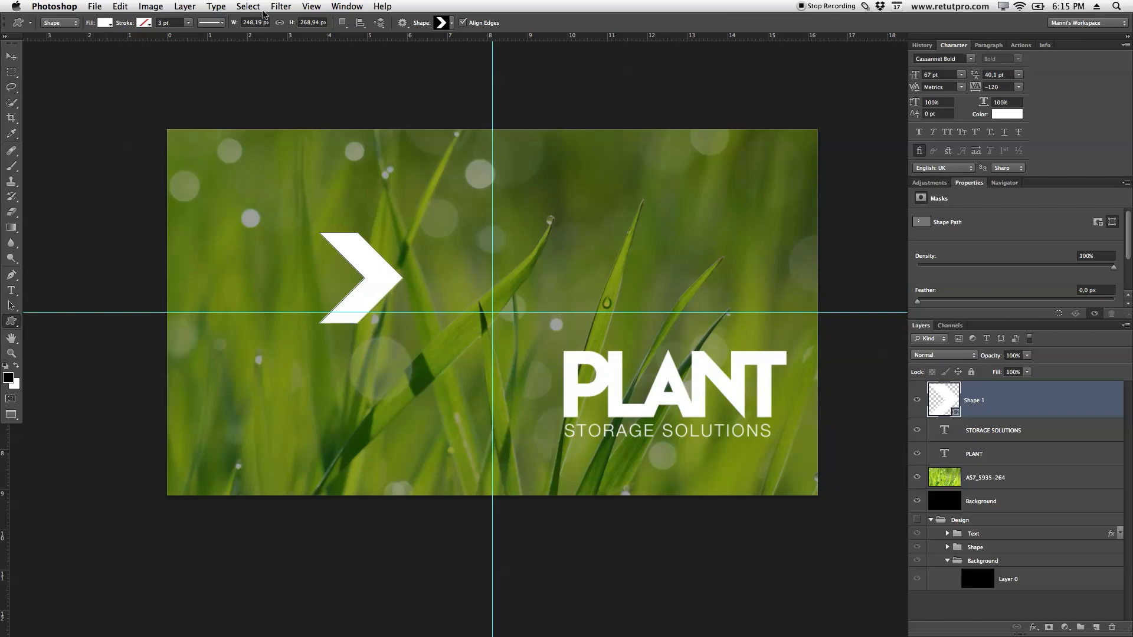
Step: Rotate the chevron path 90° clockwise so it points downward
left_click(120, 6)
mouse_move(170, 269)
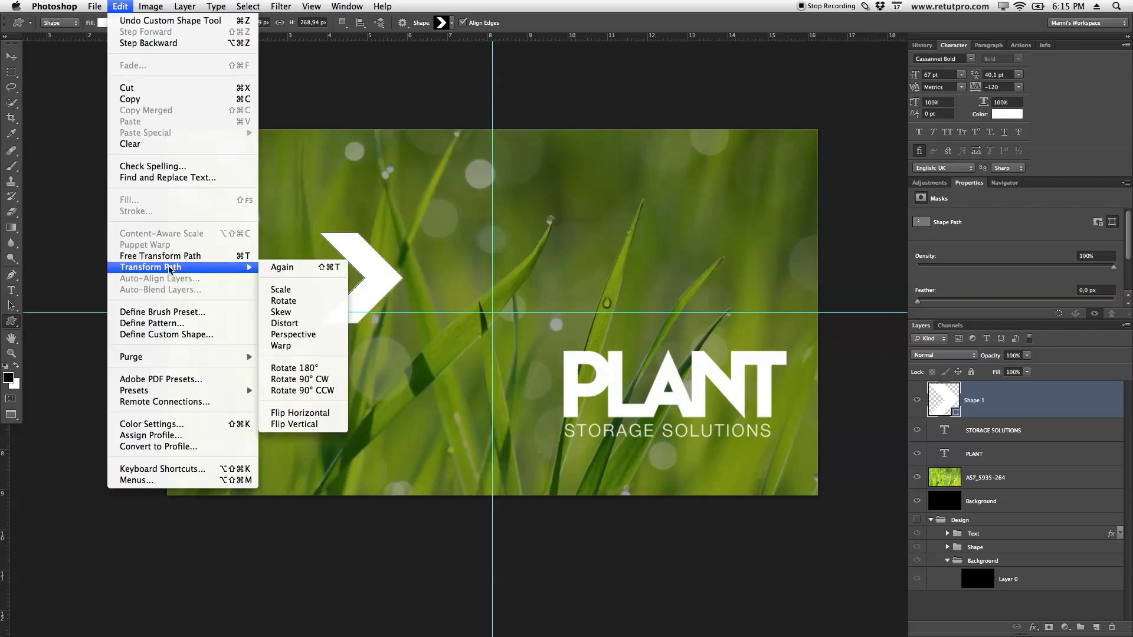
left_click(320, 380)
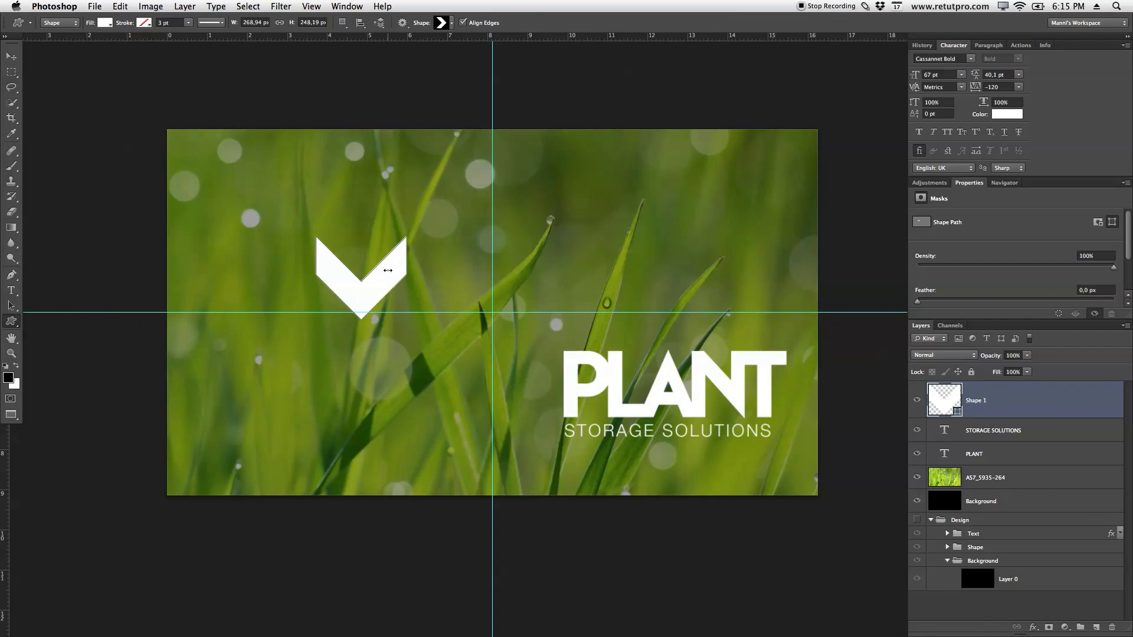
Step: Free-transform the chevron wider and flatter to about 407 × 199 px
key("ctrl+t")
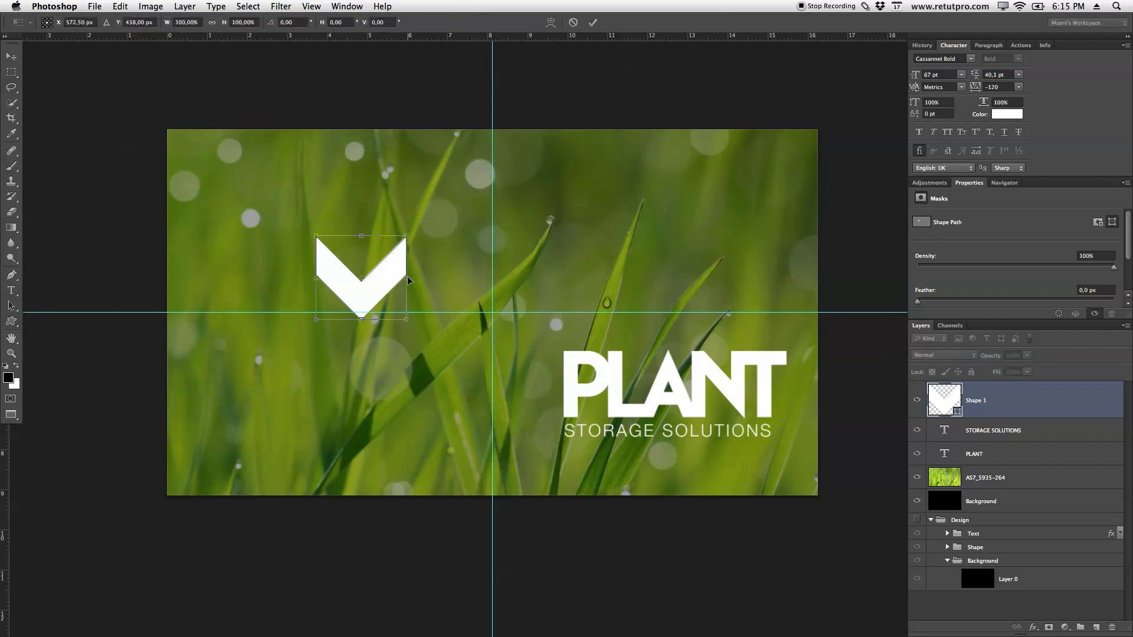
left_click_drag(407, 278, 446, 276)
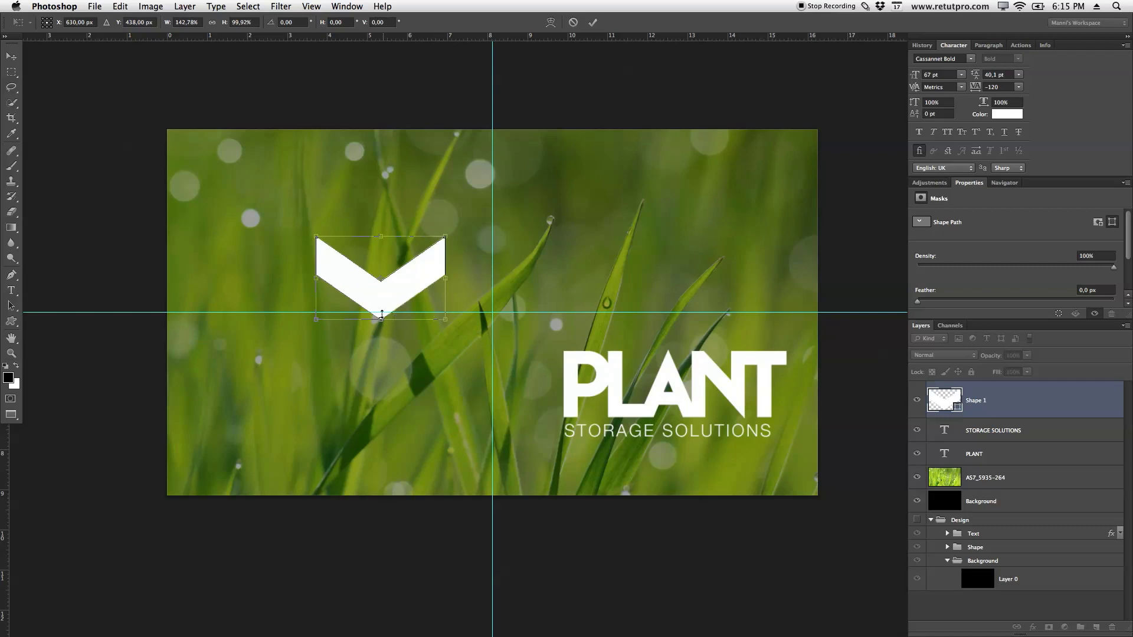
left_click_drag(381, 318, 381, 302)
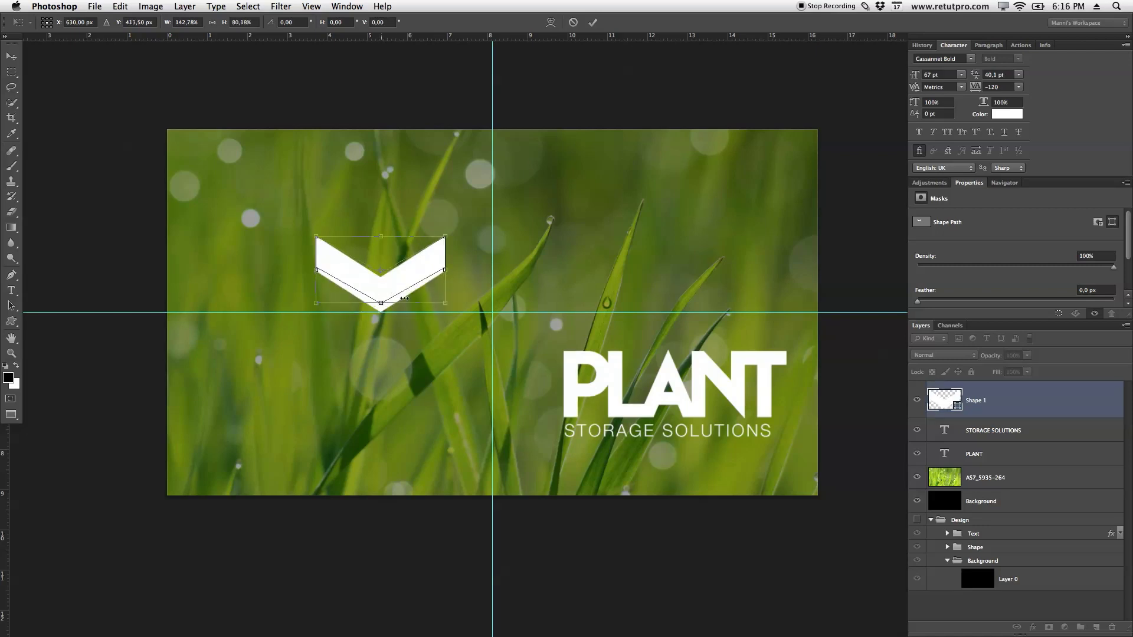
left_click_drag(446, 271, 452, 270)
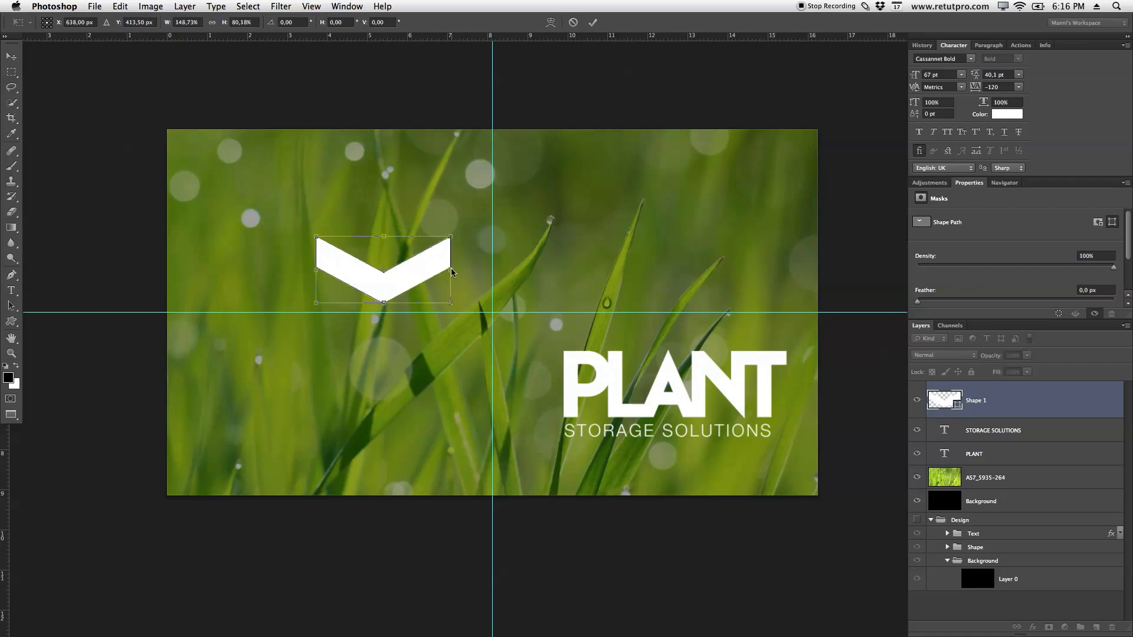
left_click_drag(454, 272, 455, 271)
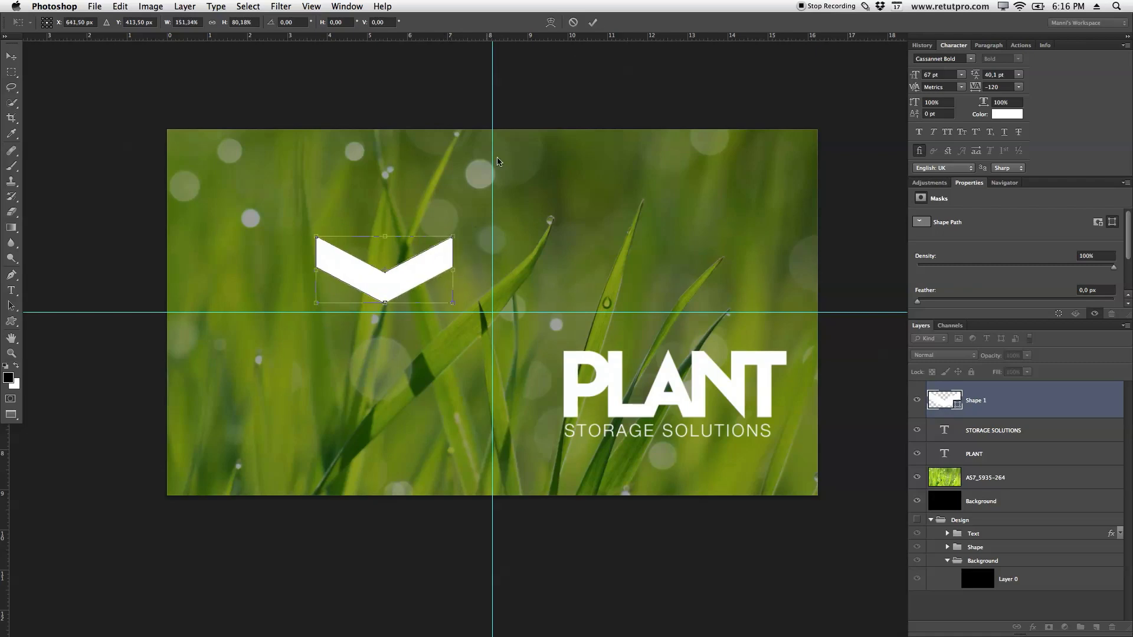
left_click(594, 22)
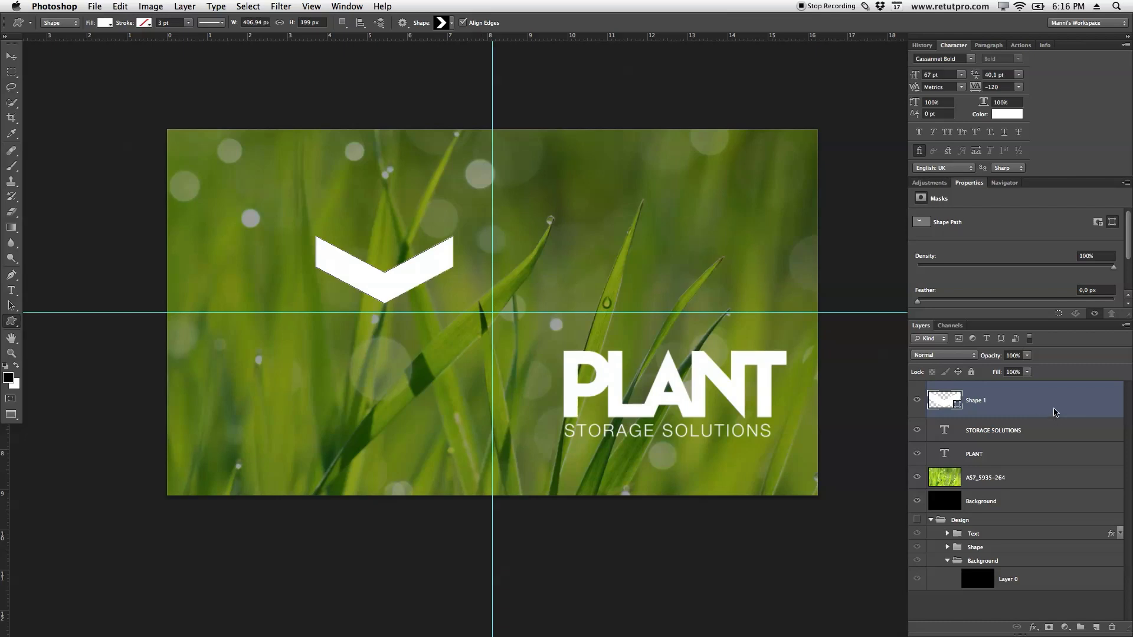
Step: Move the chevron down, then duplicate it twice, stacking each copy above the previous one
left_click(11, 59)
left_click_drag(419, 293, 409, 393)
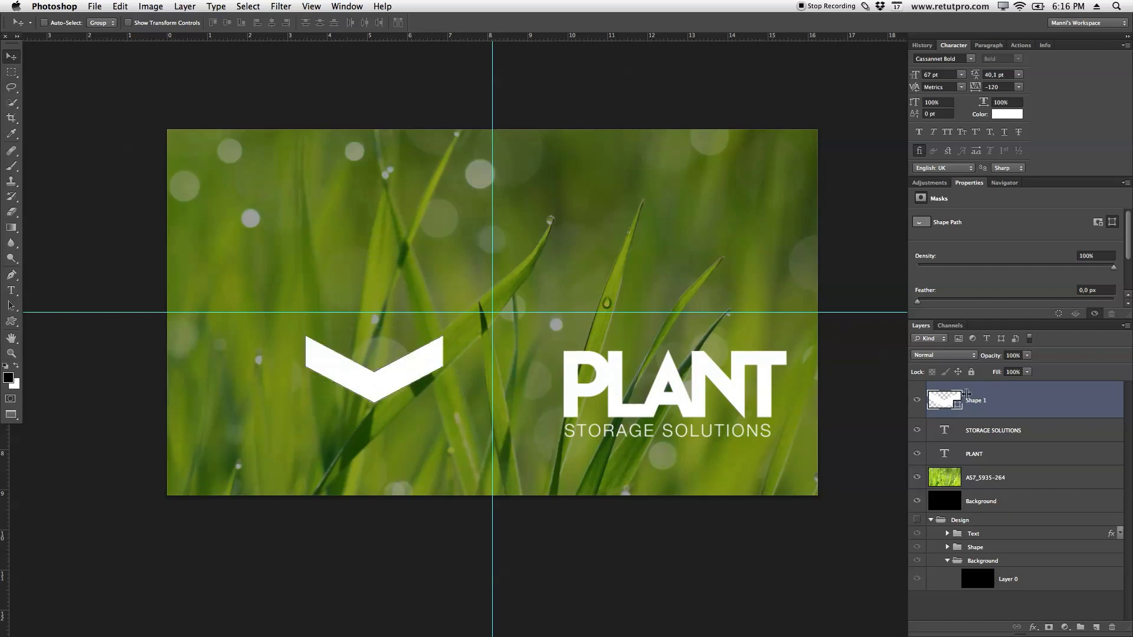
key("super+j")
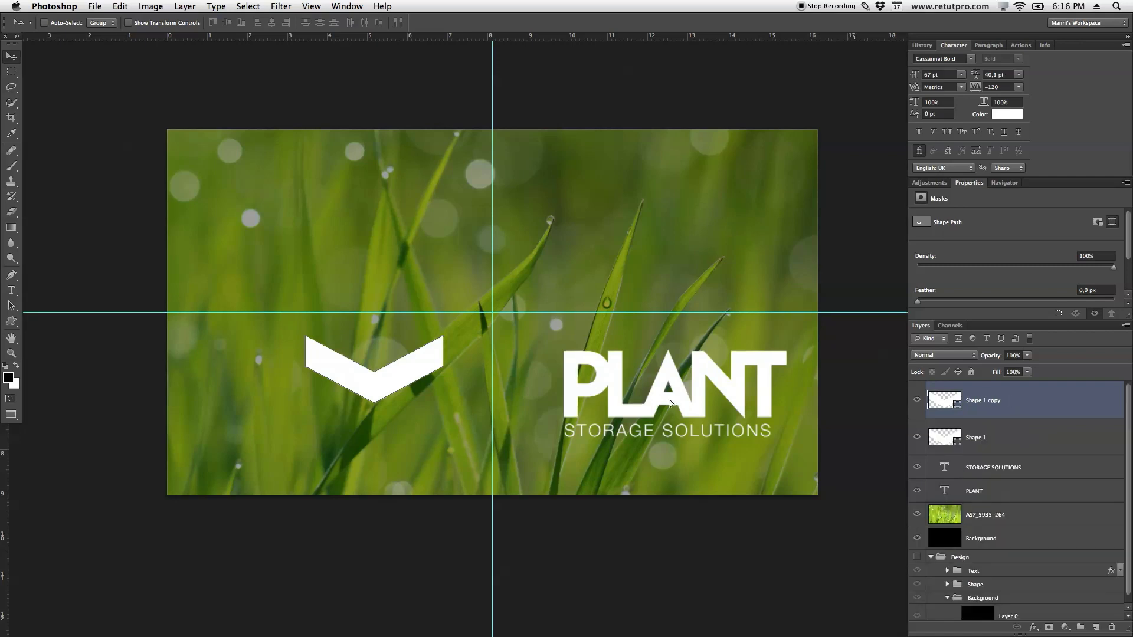
left_click_drag(394, 382, 396, 349)
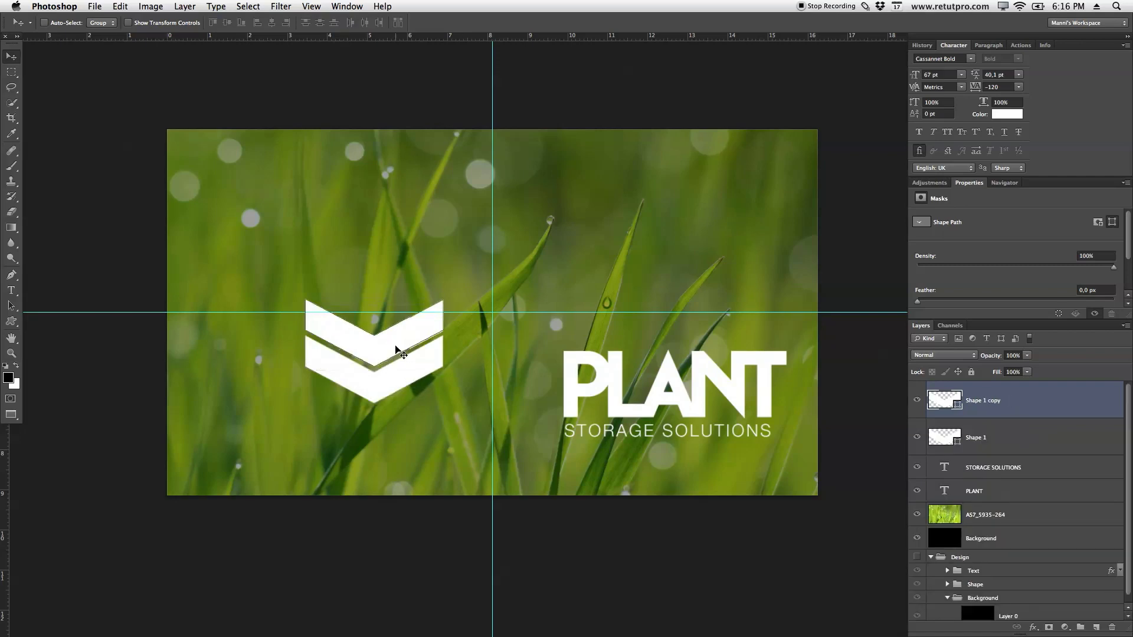
key("super+z")
key("super+z")
key("super+z")
key("super+z")
key("super+z")
key("super+z")
key("super+j")
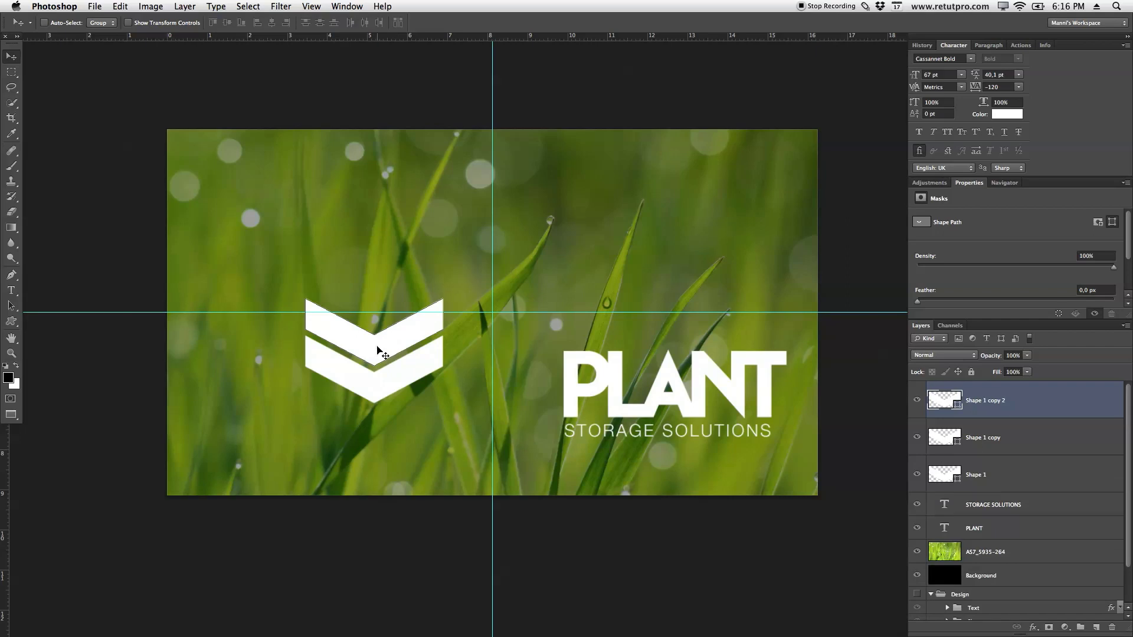
left_click_drag(379, 341, 382, 287)
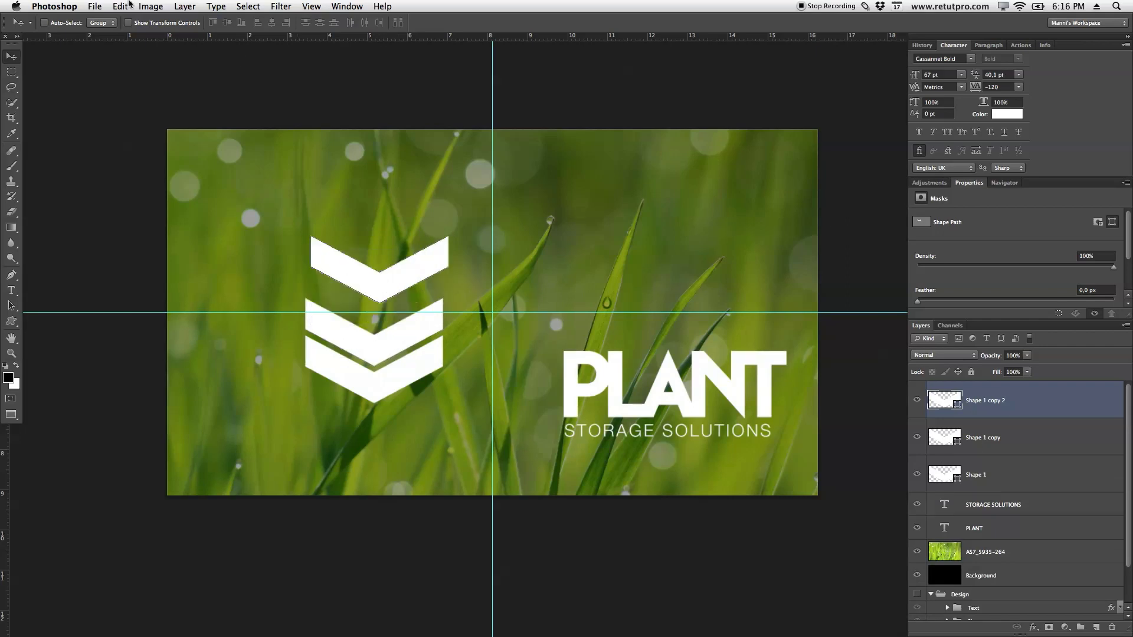
Step: Flip the top chevron vertically so it points upward
left_click(121, 6)
mouse_move(194, 267)
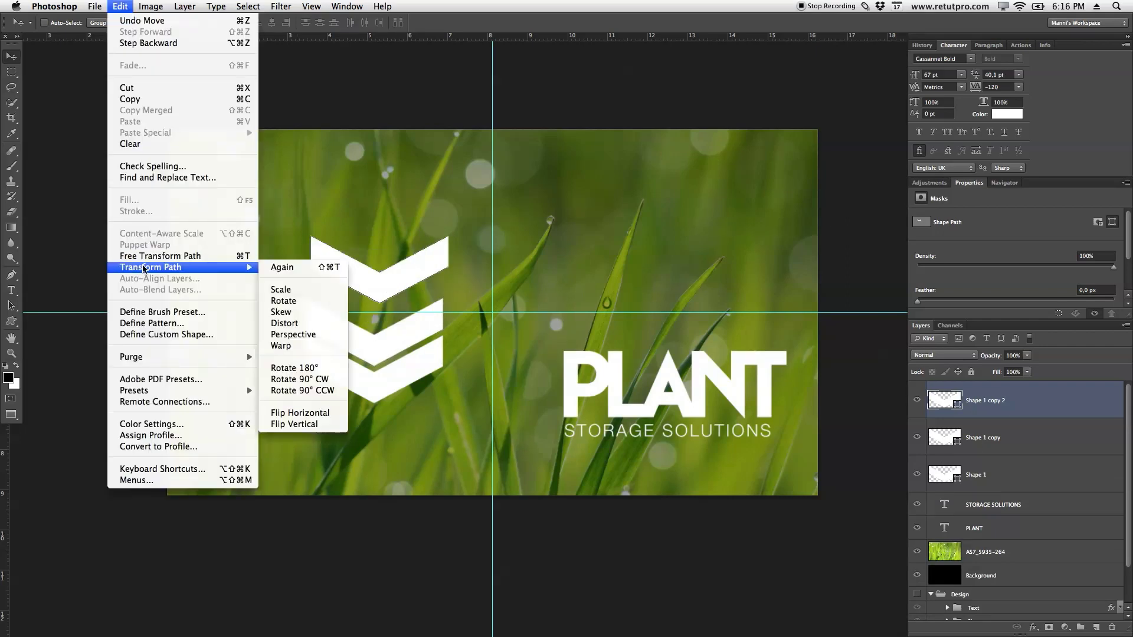
left_click(295, 424)
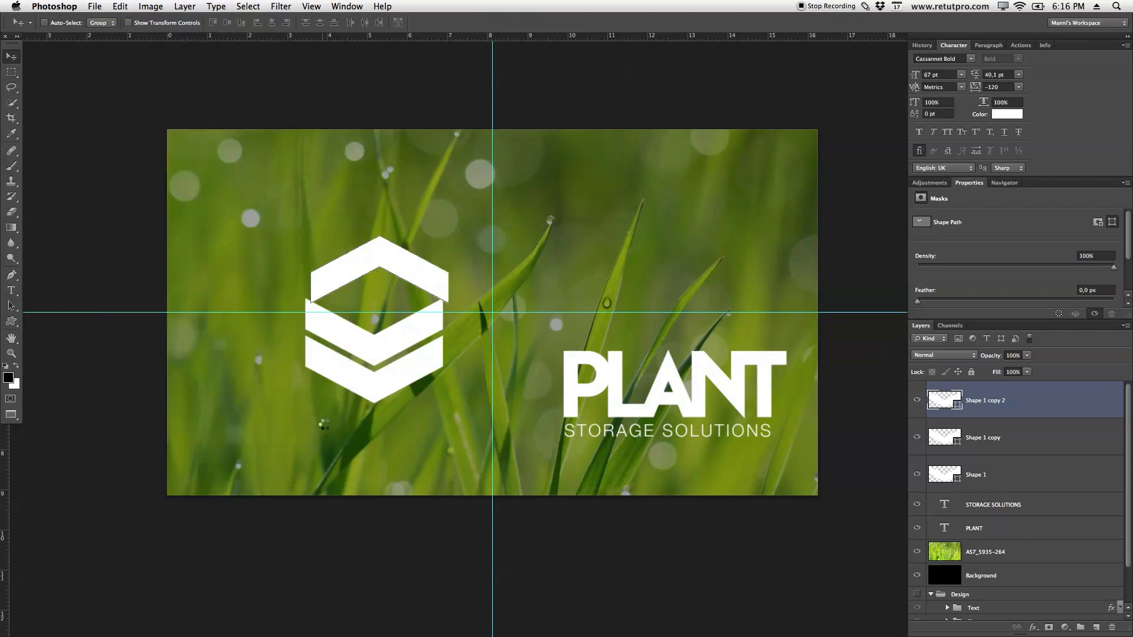
Step: Nudge the top chevron left and down to close the gap, then hide its path outline
key("Left")
key("Left")
key("Left")
key("Left")
key("Left")
key("Left")
key("Left")
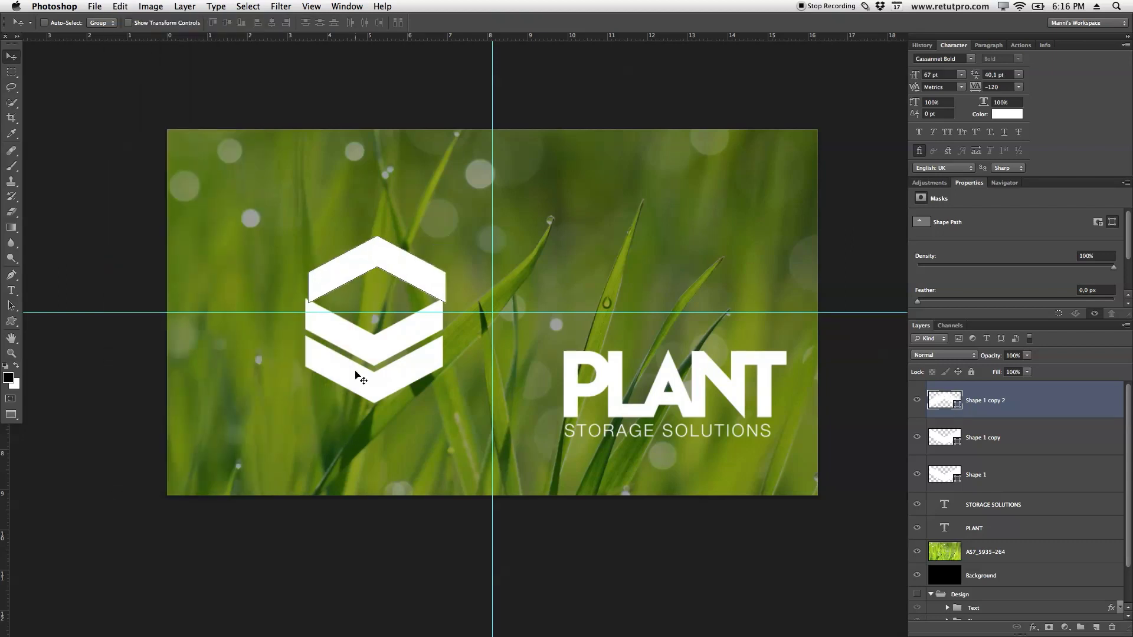
key("Left")
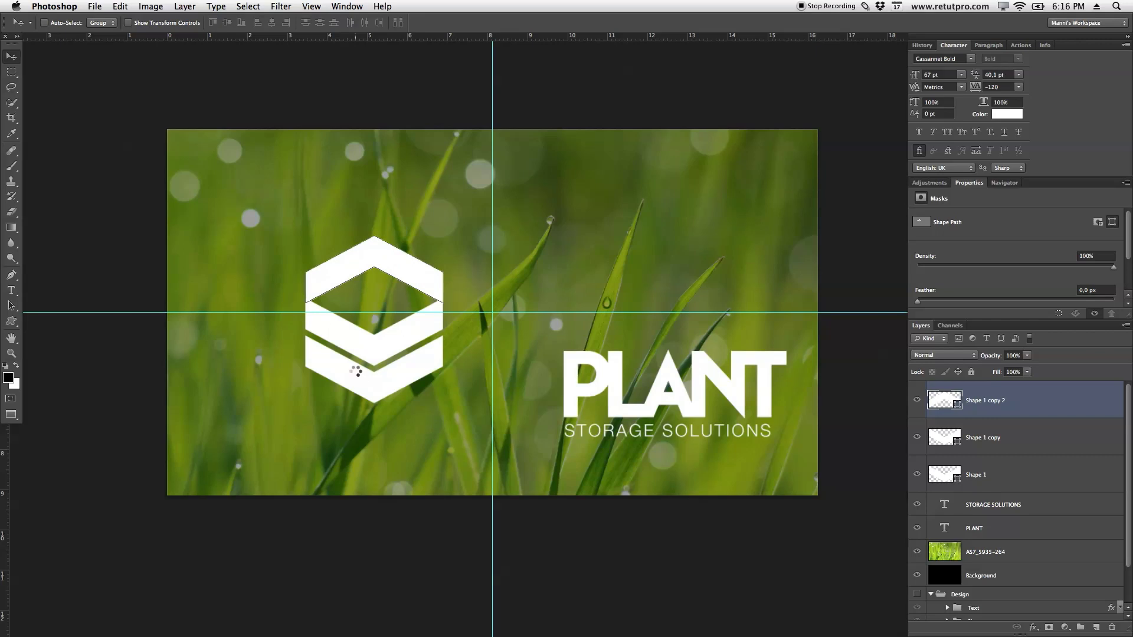
key("Down")
key("Down")
key("Down")
key("Down")
key("Down")
key("Down")
key("Down")
key("Down")
key("Down")
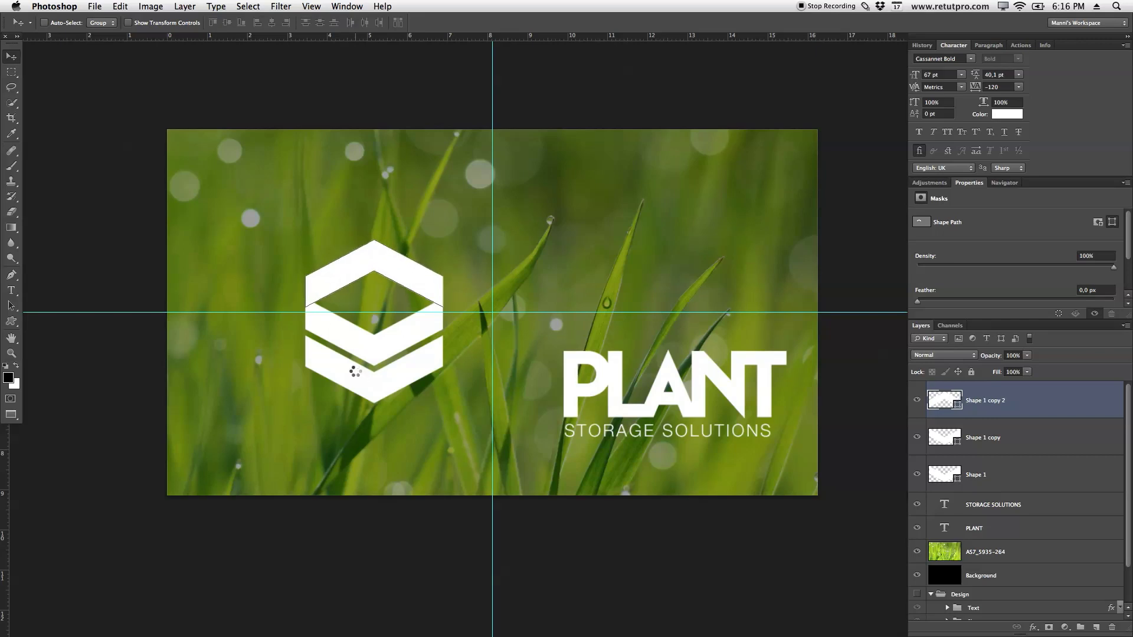
key("Down")
key("Down")
key("Down")
key("Down")
key("Down")
key("Down")
key("Down")
key("Down")
key("Down")
key("Down")
key("Down")
key("Down")
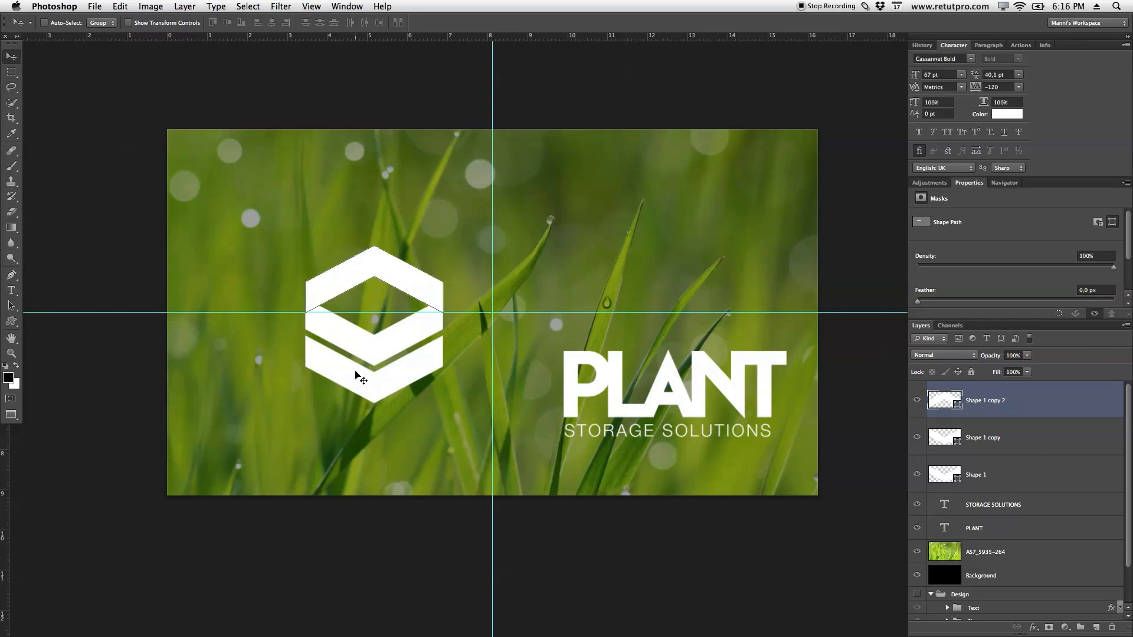
key("Down")
key("Down")
key("Down")
key("Down")
key("Down")
key("Down")
key("Down")
key("Down")
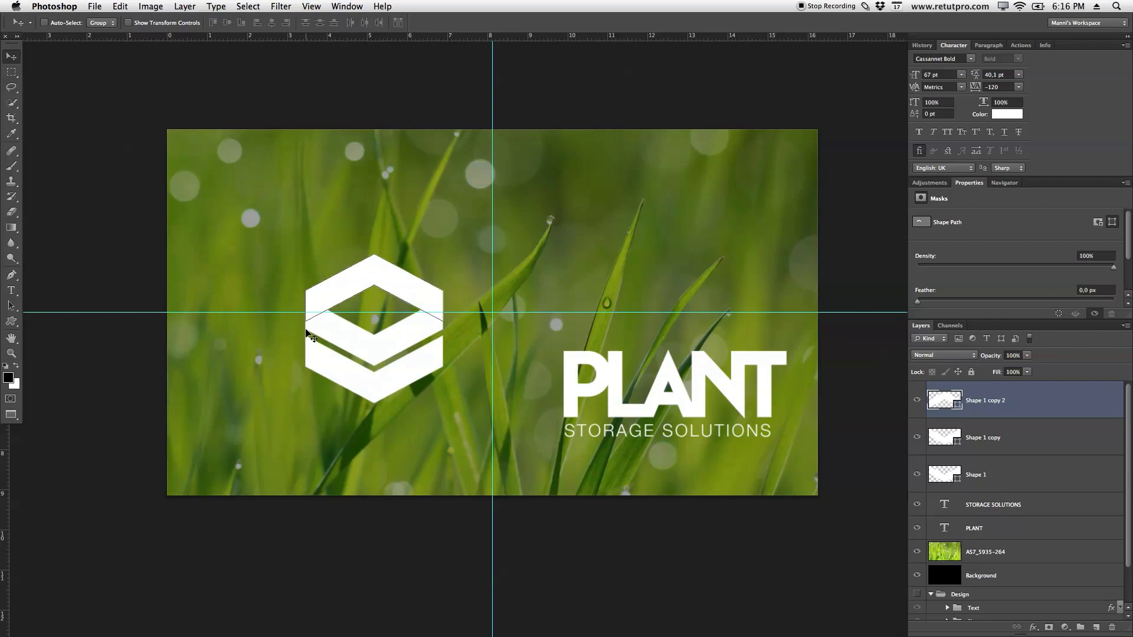
key("Down")
key("Down")
key("Down")
key("Down")
key("Down")
key("Down")
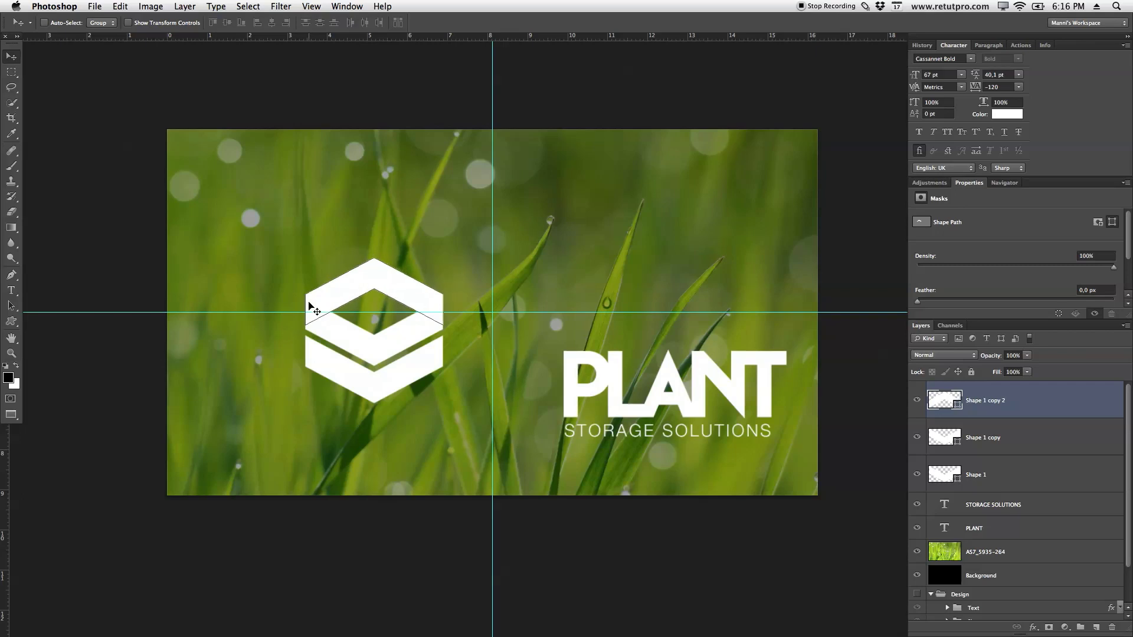
key("Down")
key("Down")
key("Down")
key("Down")
key("Down")
key("Down")
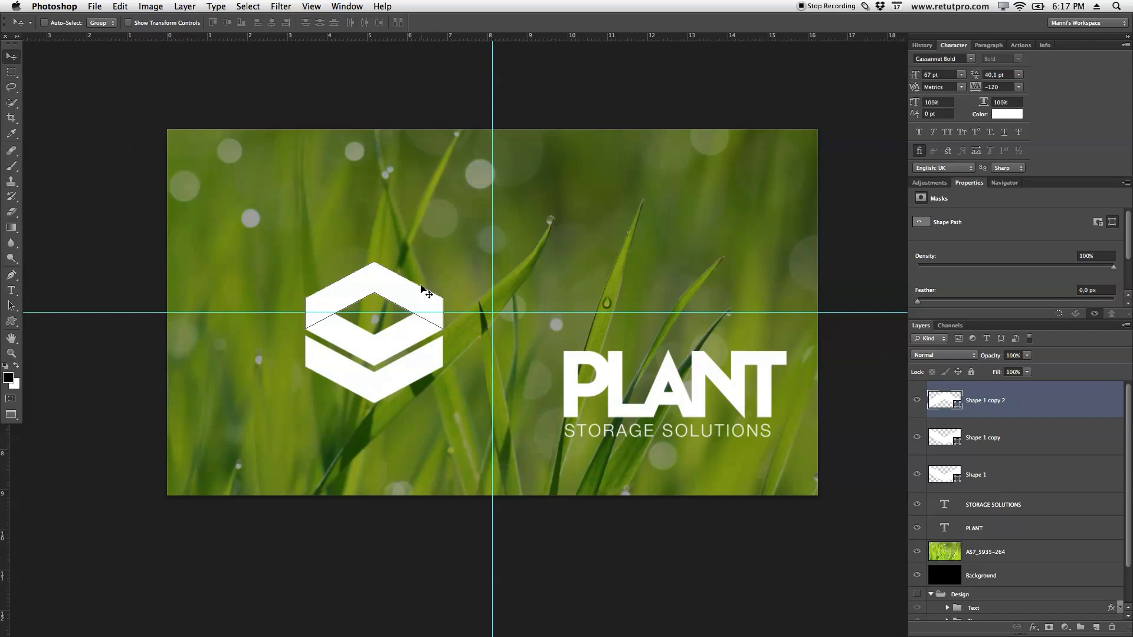
key("super+shift+h")
Step: Group the three Shape layers and name the group 'Box Shape'
left_click(1033, 444, "shift")
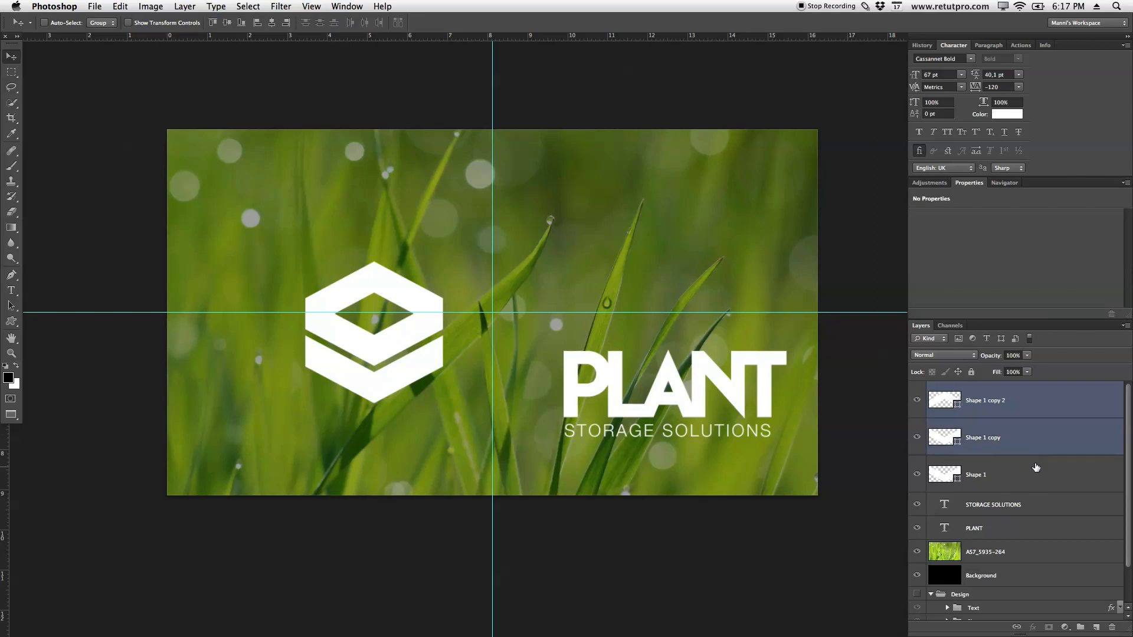
left_click(1036, 468, "shift")
key("super+g")
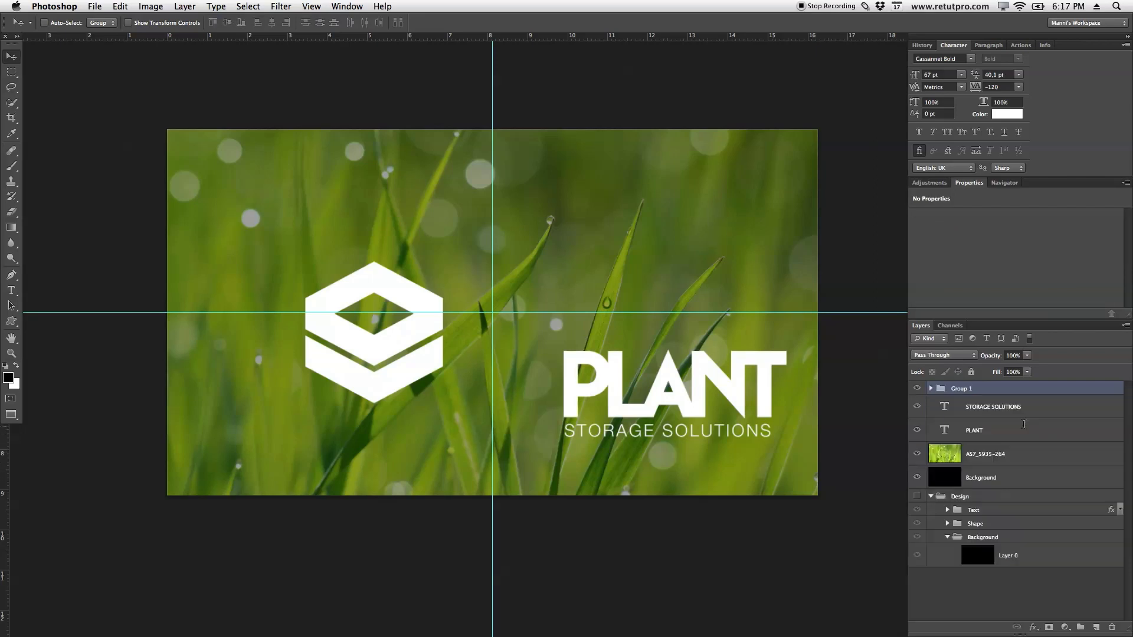
double_click(962, 388)
type("Box Shape")
key("Return")
Step: Group the STORAGE SOLUTIONS and PLANT layers and name the group 'Text'
left_click(982, 408)
left_click(990, 428, "shift")
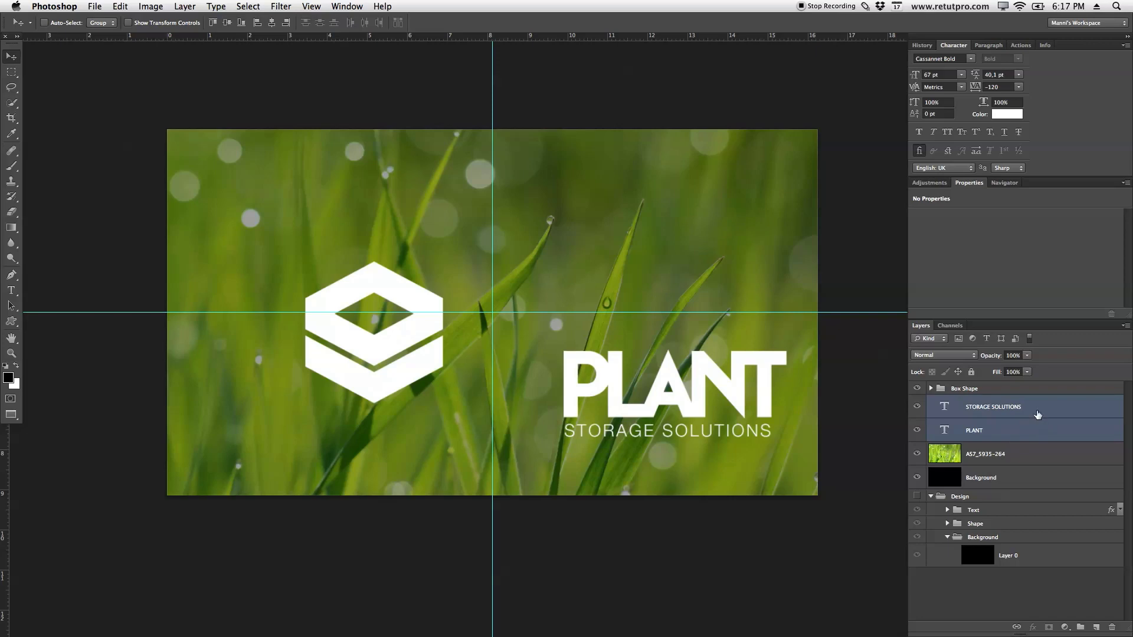
key("super+g")
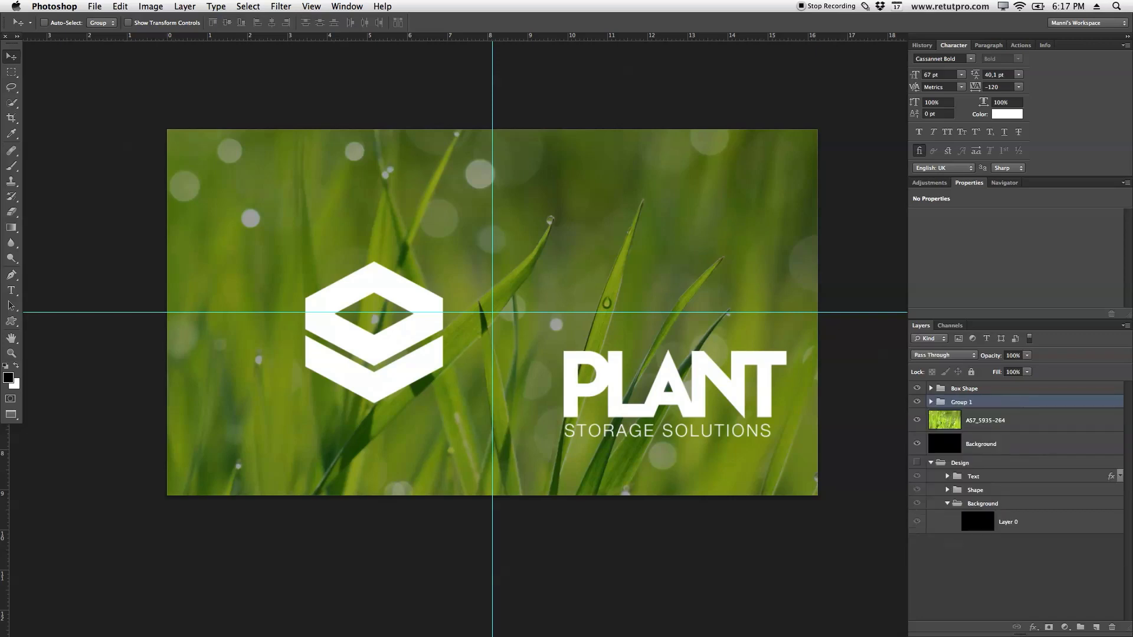
double_click(962, 402)
key("BackSpace")
type("Text")
key("Return")
Step: Move the Text group up beside the hexagon icon and nudge it slightly right and down
left_click_drag(716, 399, 607, 348)
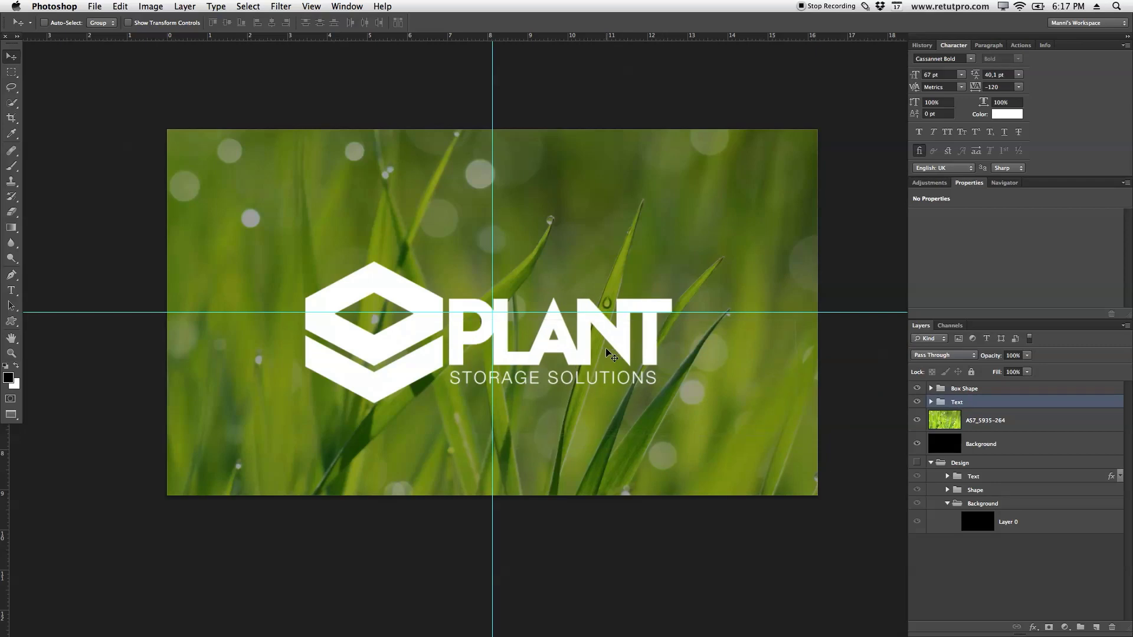
key("Right")
key("Right")
key("Right")
key("Right")
key("Right")
key("Down")
key("Down")
key("Down")
key("Down")
key("Down")
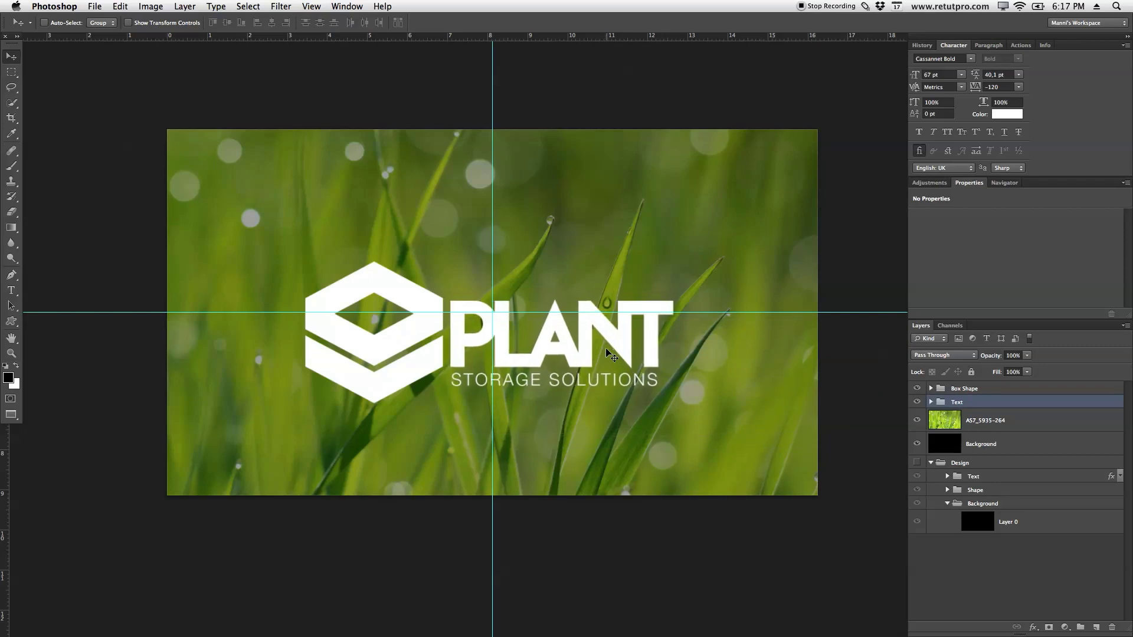
key("Right")
key("Right")
key("Right")
key("Right")
key("Right")
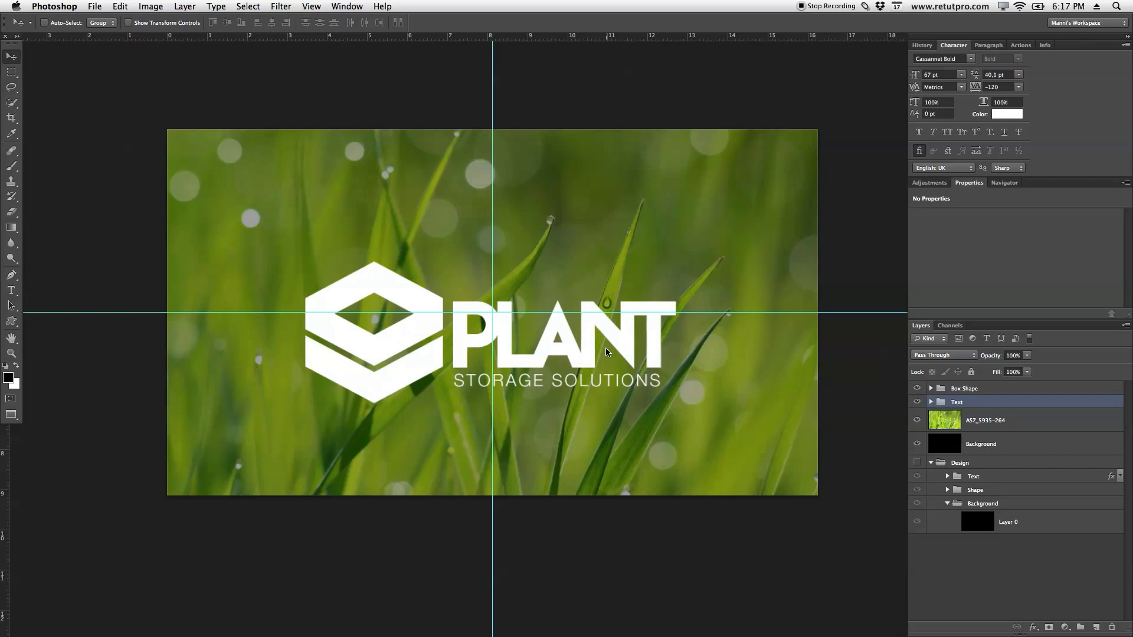
Step: Clear the old guides and add two horizontal guides at the top and bottom of PLANT
left_click(321, 11)
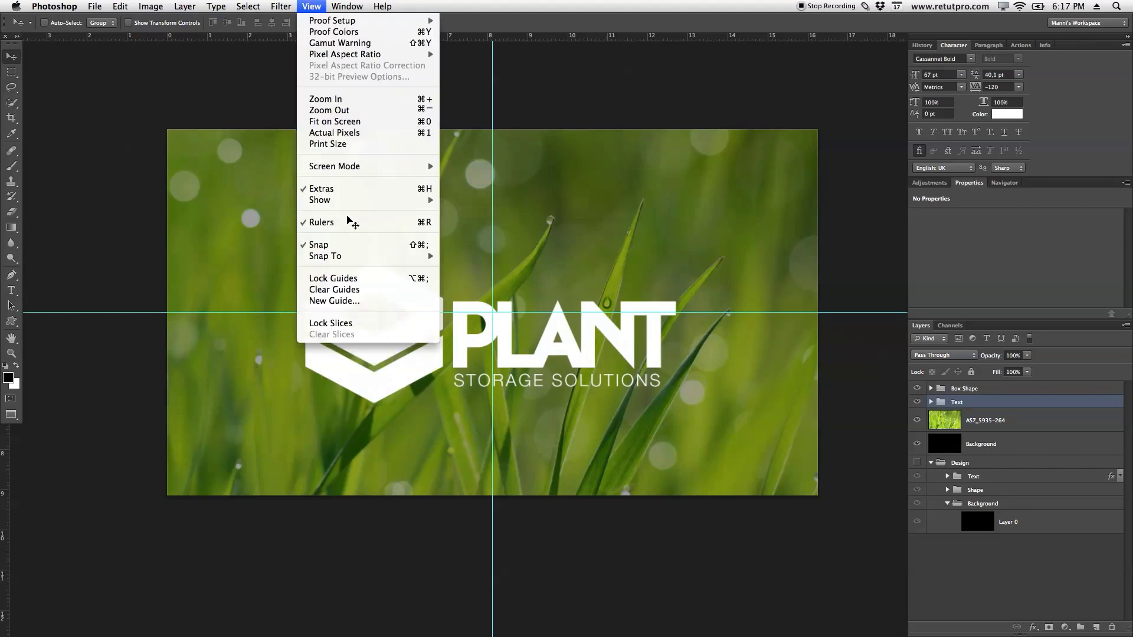
left_click(358, 293)
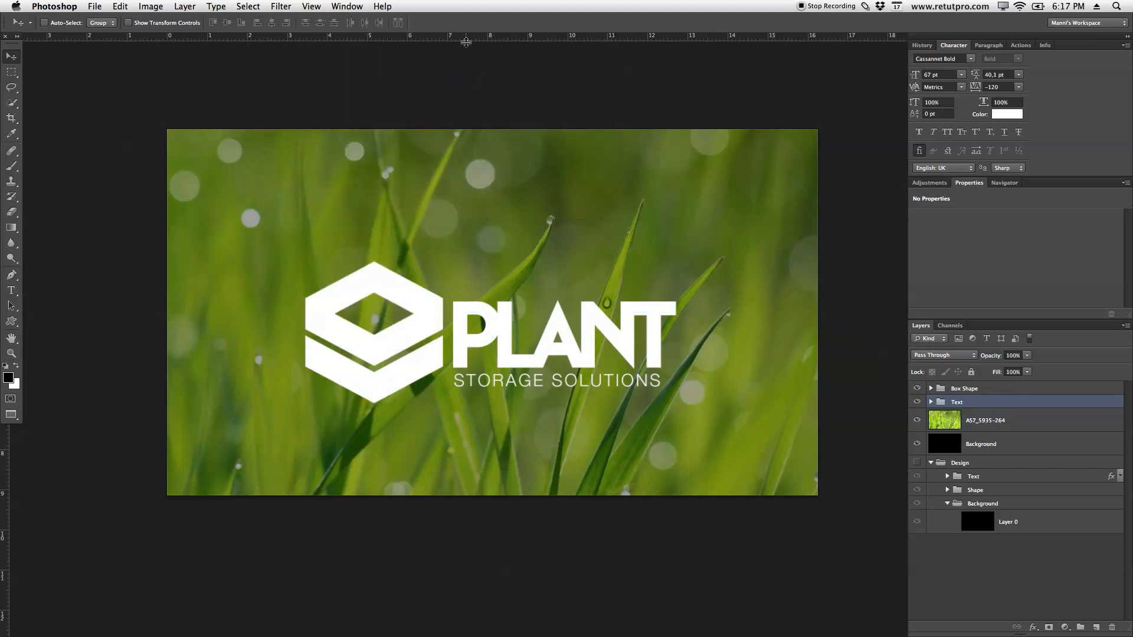
left_click_drag(465, 41, 510, 302)
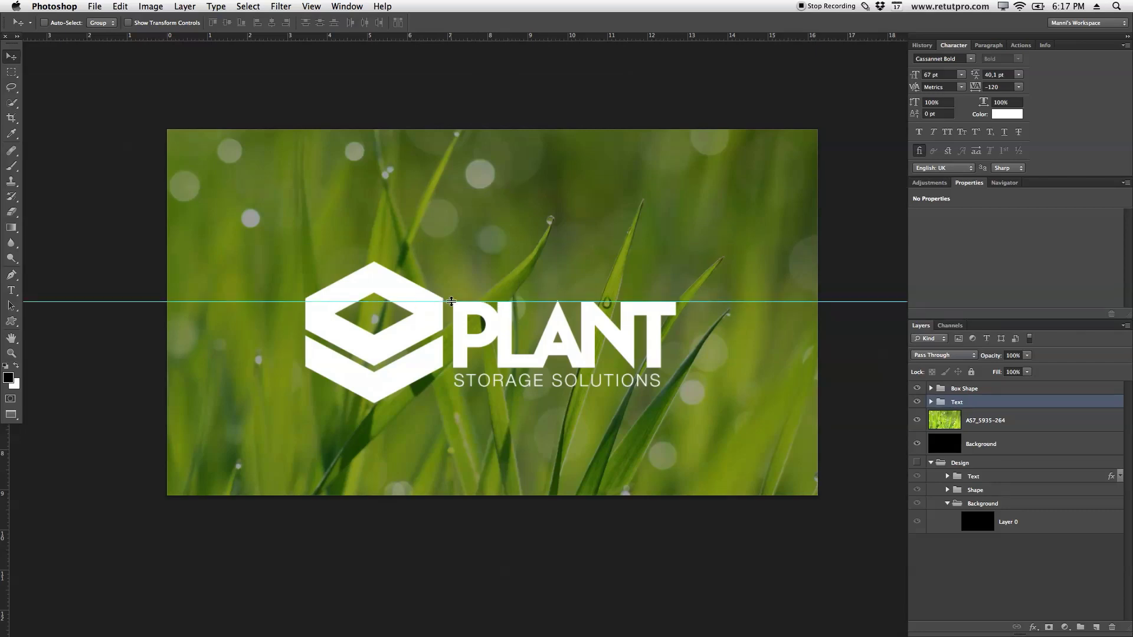
left_click_drag(470, 40, 486, 368)
key("z")
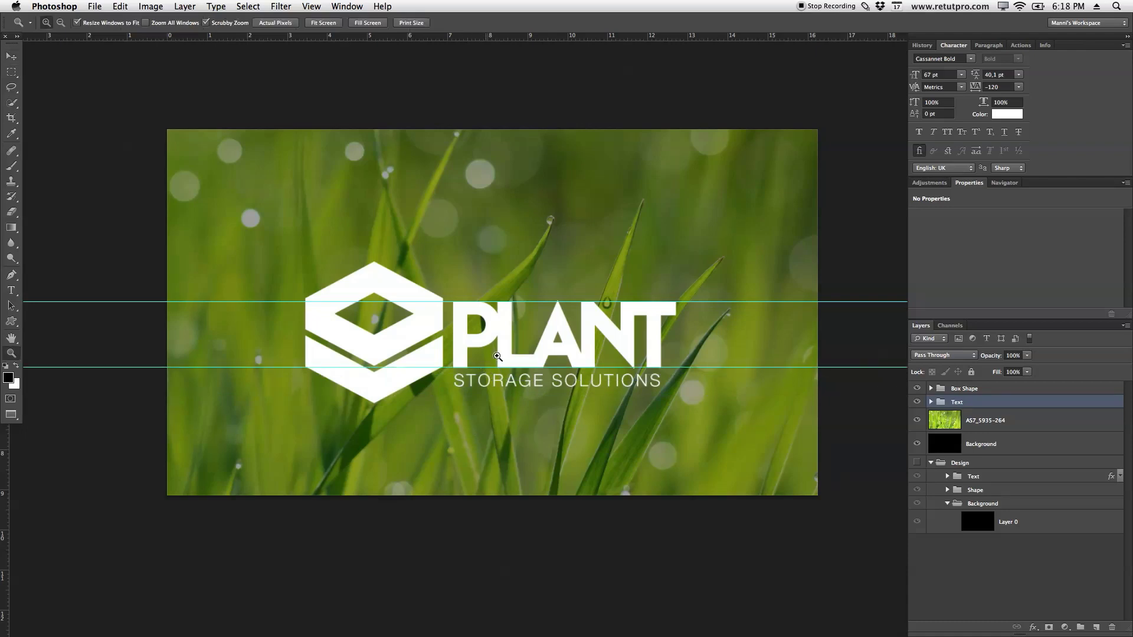
left_click(507, 354)
left_click(510, 353)
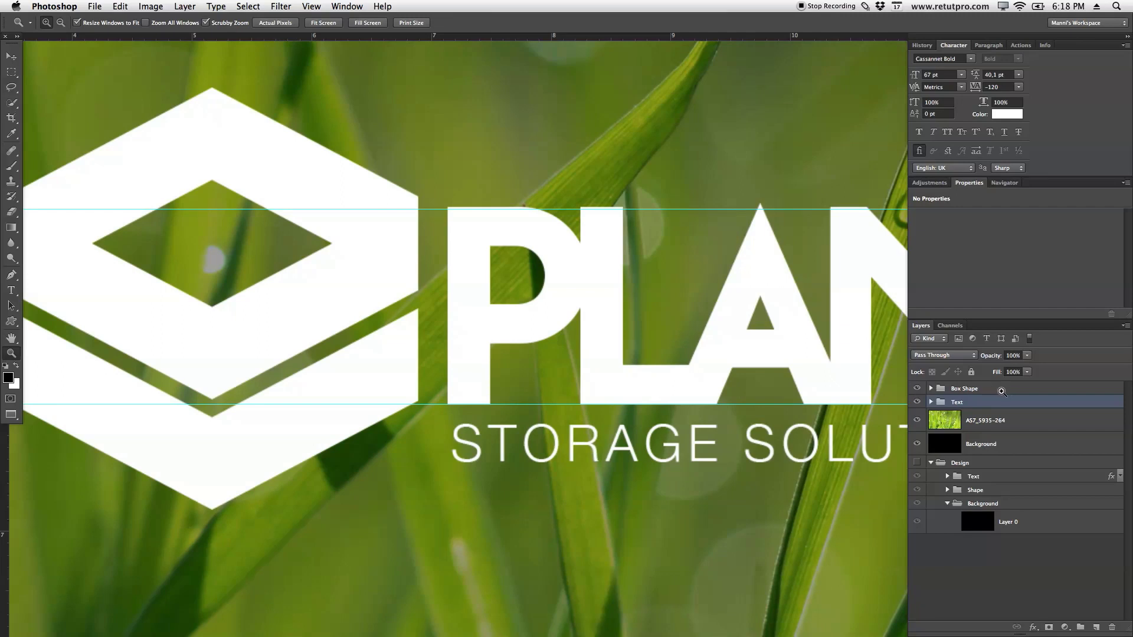
Step: Scale the Box Shape group down to about 96%
left_click(982, 390)
left_click_drag(736, 370, 708, 369)
key("ctrl+t")
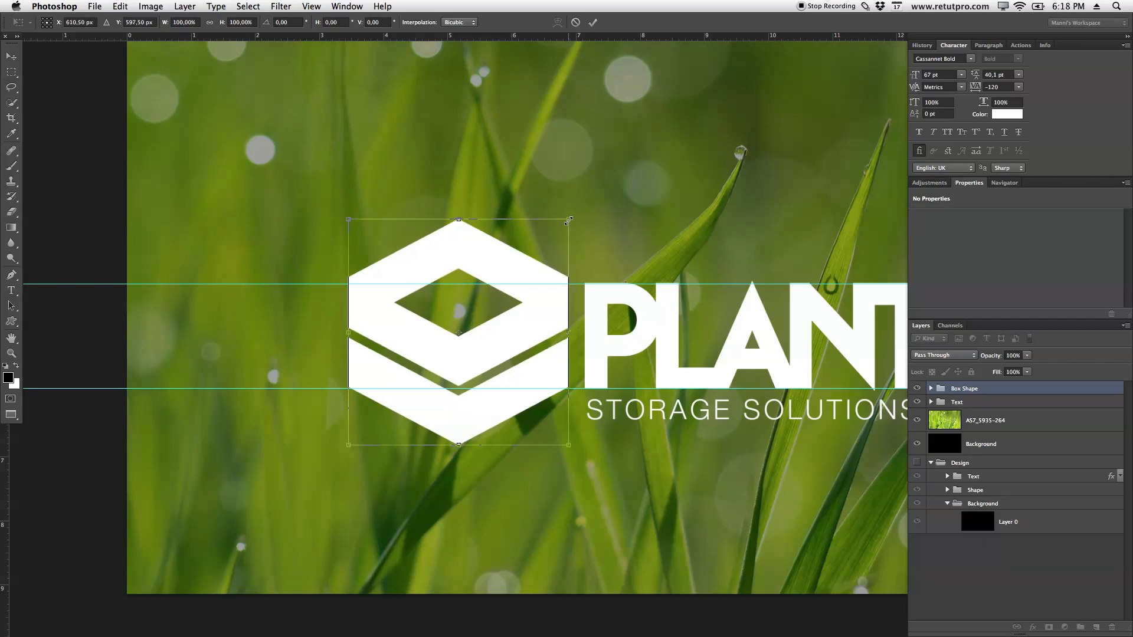
left_click_drag(567, 219, 560, 236)
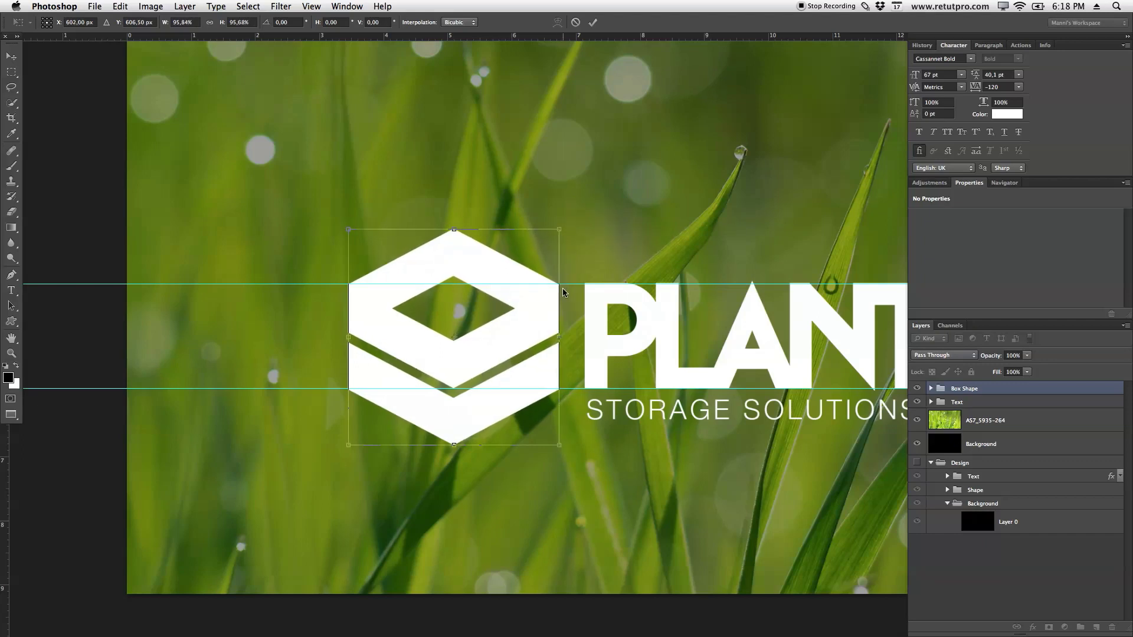
left_click(593, 23)
Step: Nudge the hexagon icon a few pixels right toward the PLANT text
key("z")
left_click(11, 54)
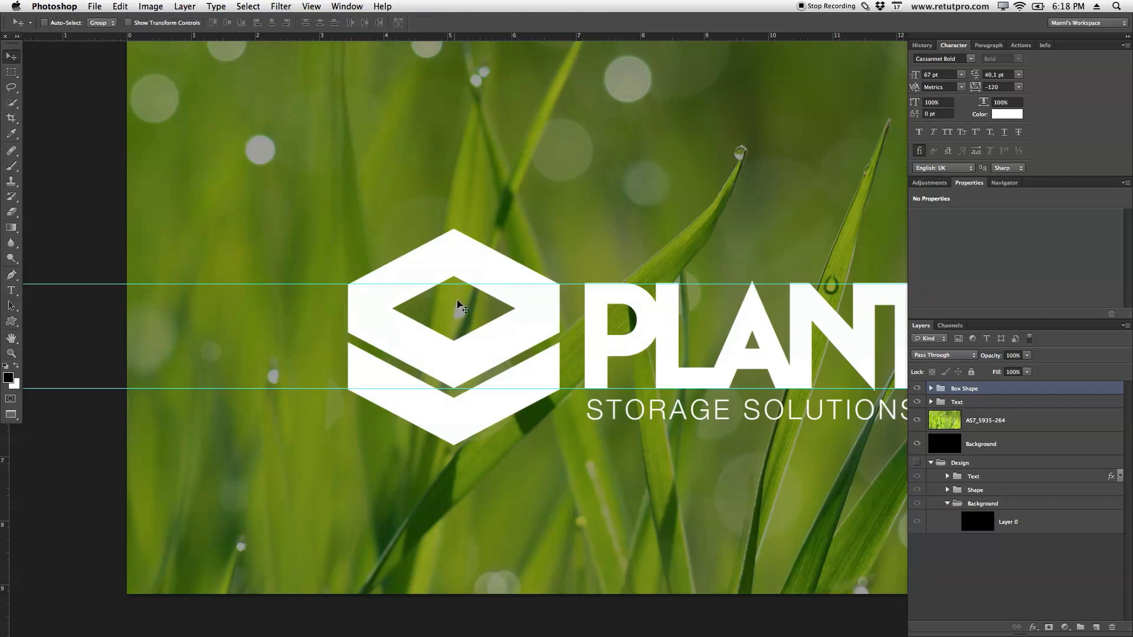
key("Right")
key("Right")
key("Right")
key("Right")
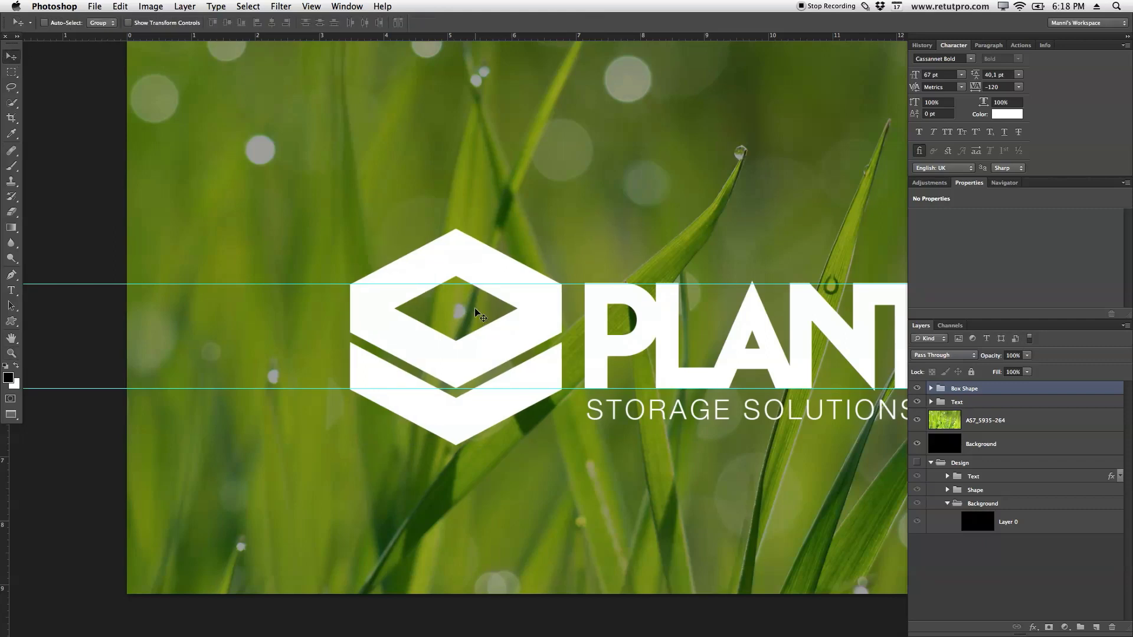
key("Right")
key("Right")
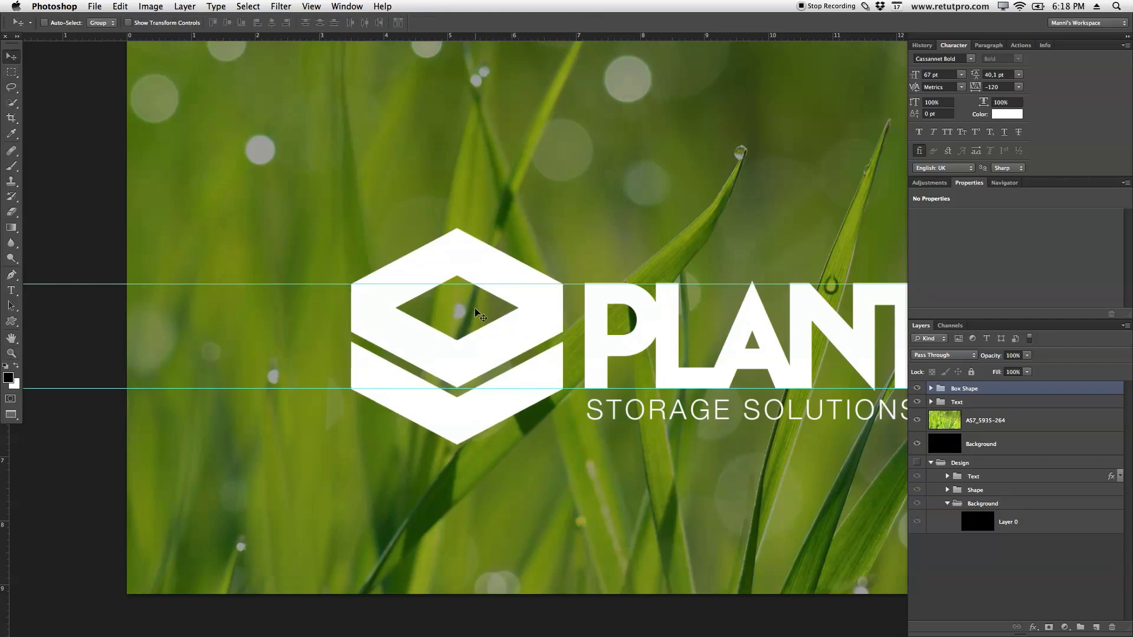
key("Right")
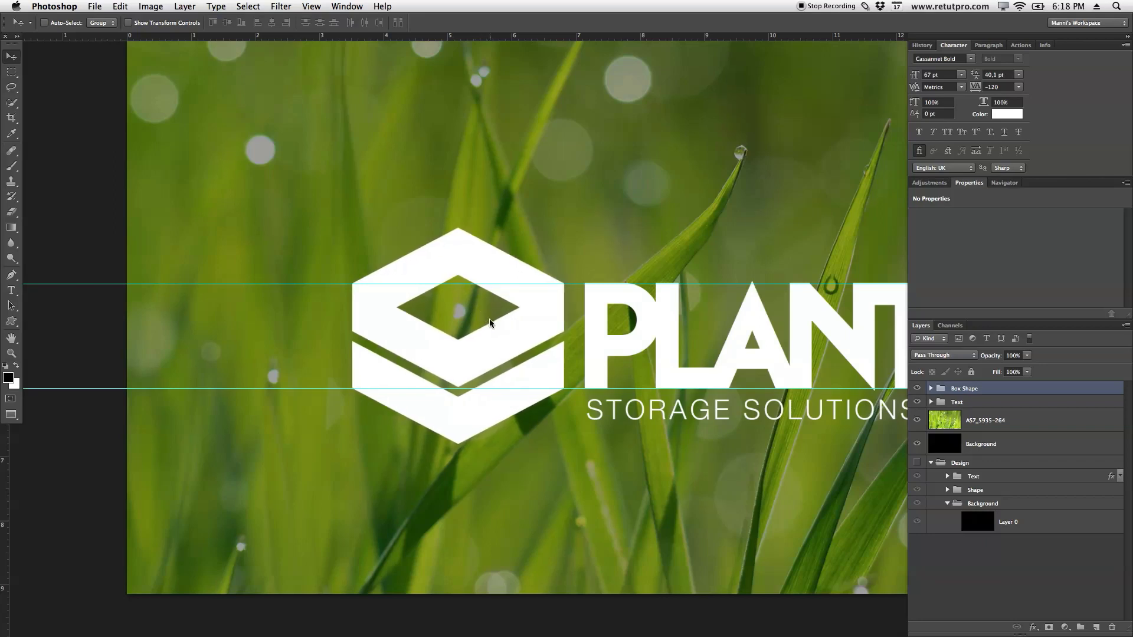
Step: Zoom out to the whole image and clear both guides
key("z")
left_click(547, 342, "alt")
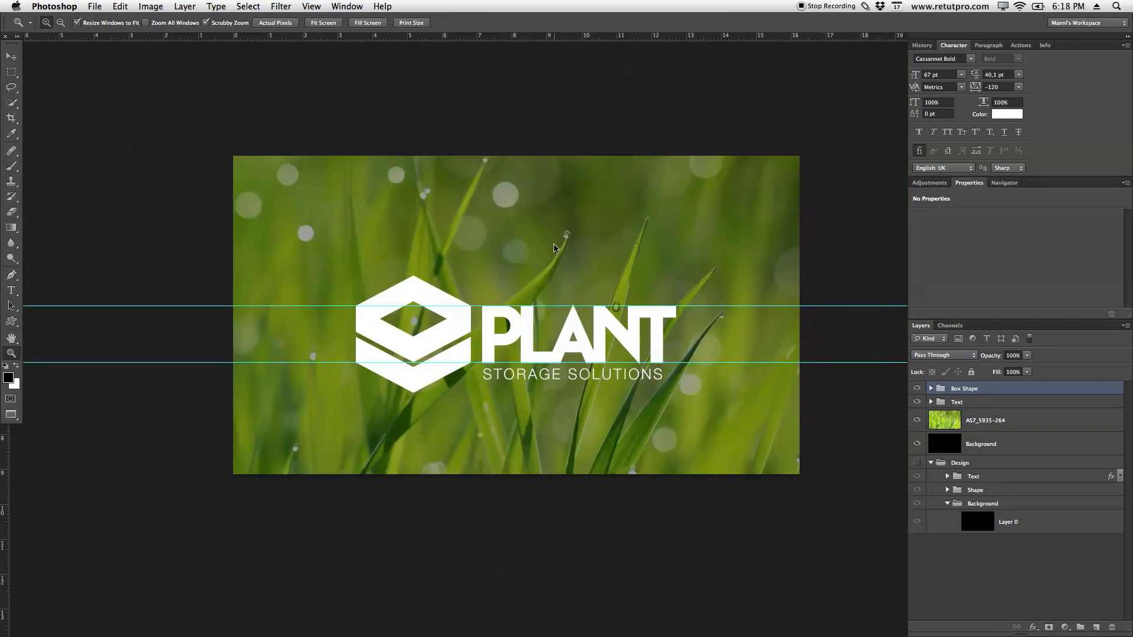
left_click(319, 6)
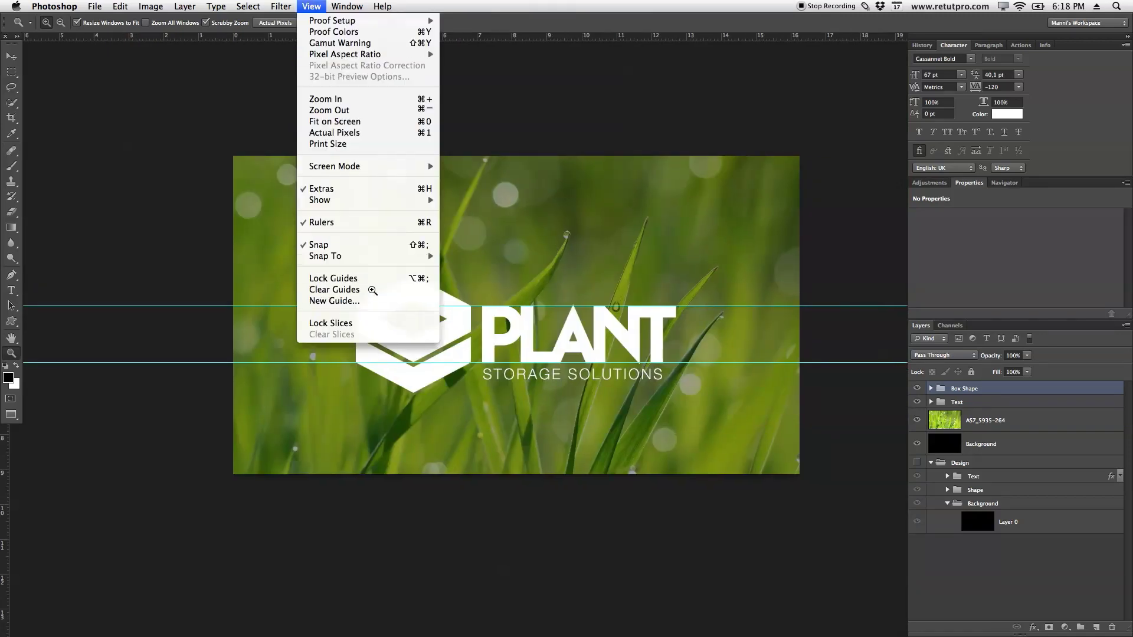
left_click(370, 288)
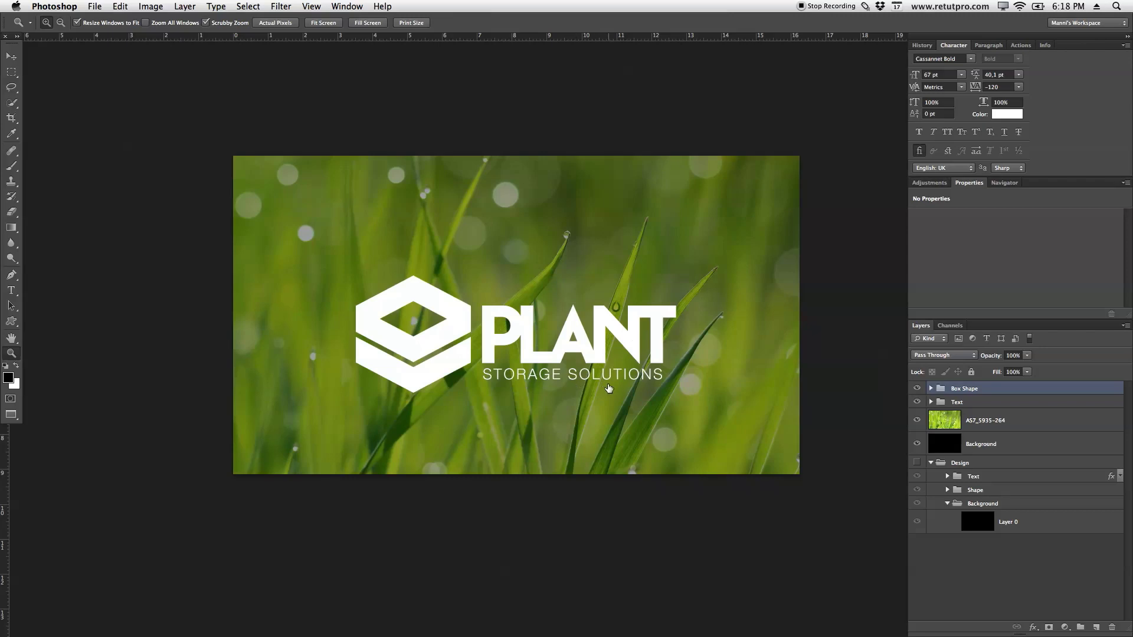
Step: Move the Box Shape and Text groups together up to the canvas centre, nudging slightly left
left_click(1003, 404, "shift")
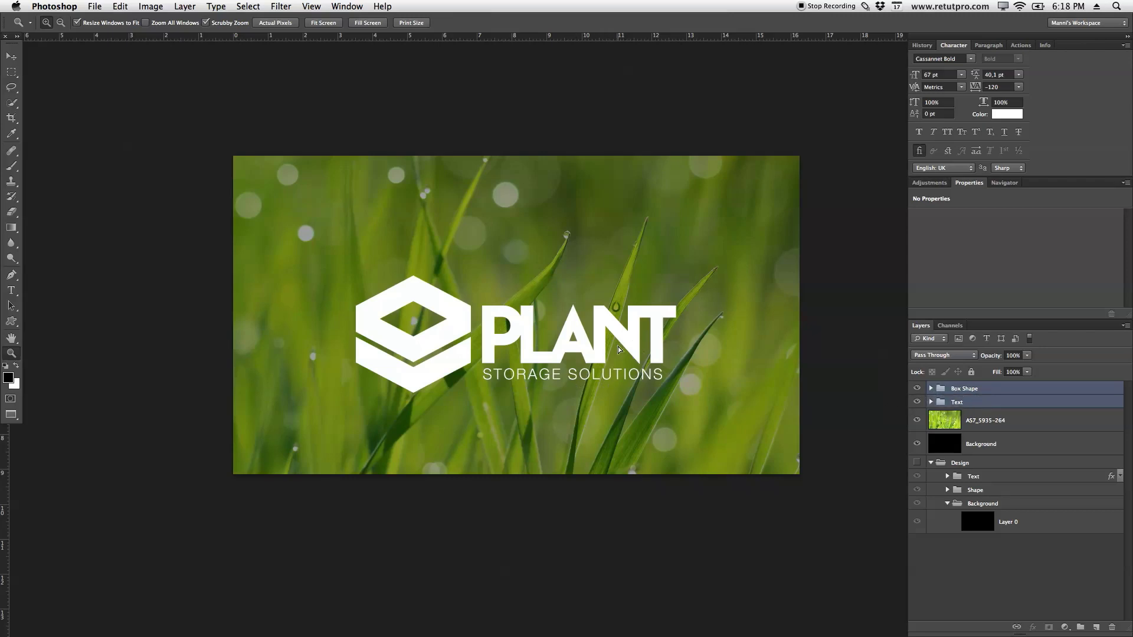
key("v")
left_click_drag(612, 348, 618, 292)
key("Left")
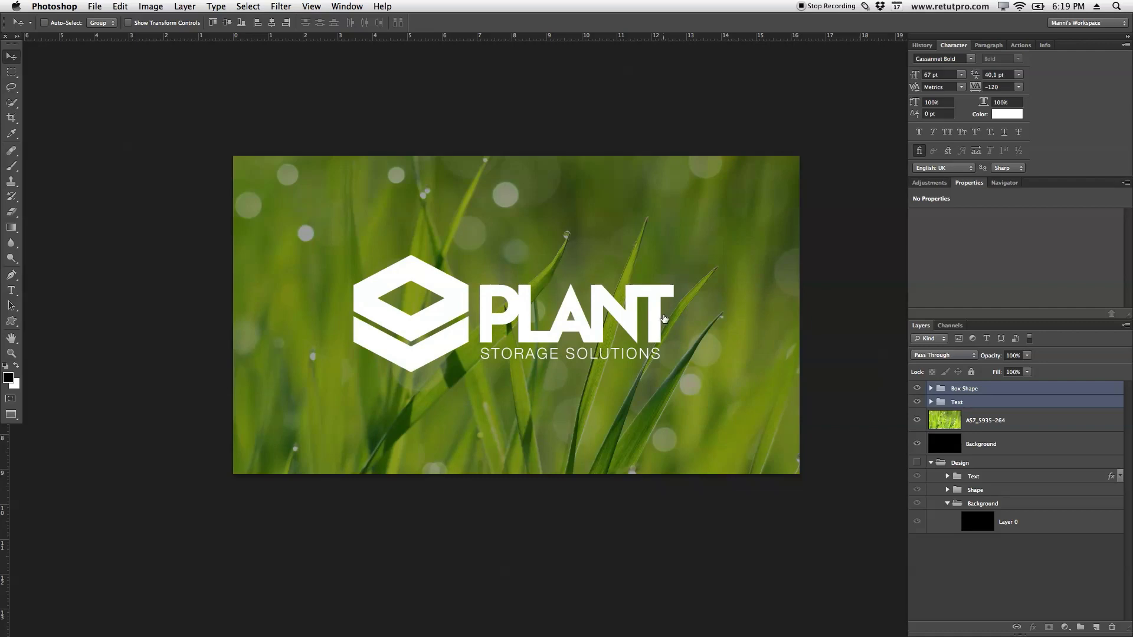
Step: Dim the AS7_5935-264 grass layer to 54% opacity and apply a 3.9-pixel Gaussian Blur
left_click(975, 424)
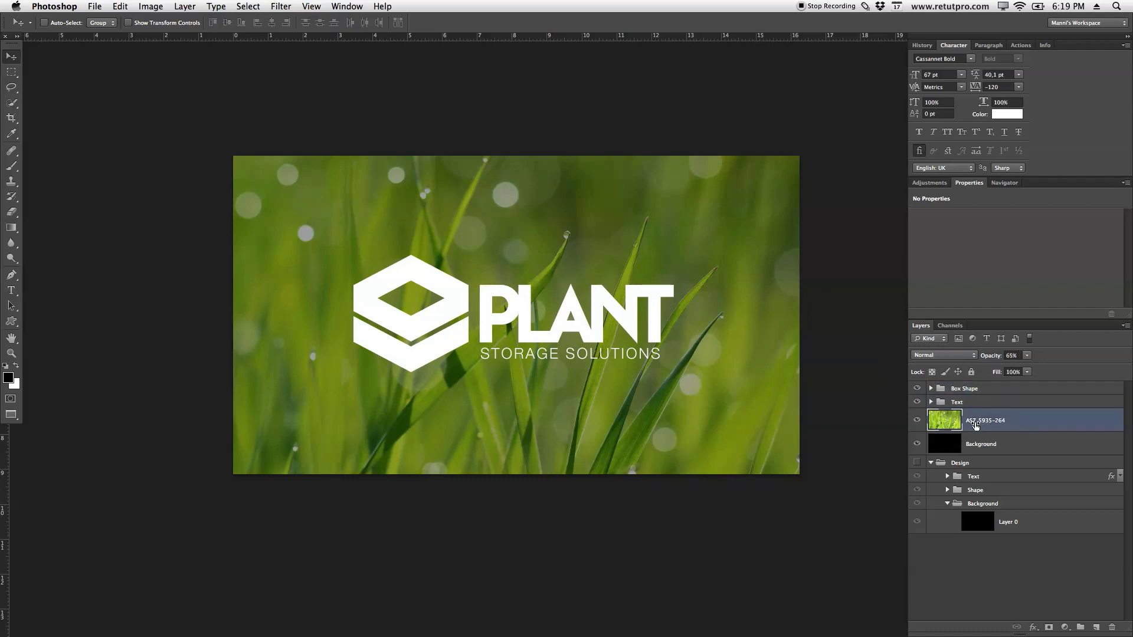
left_click_drag(993, 361, 971, 361)
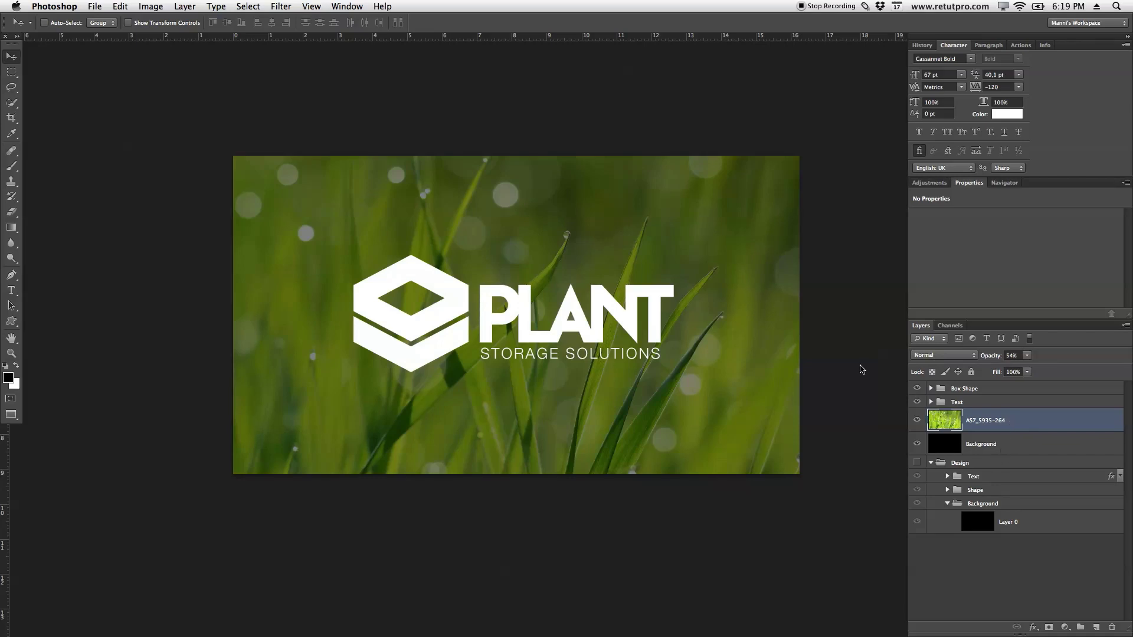
left_click(281, 6)
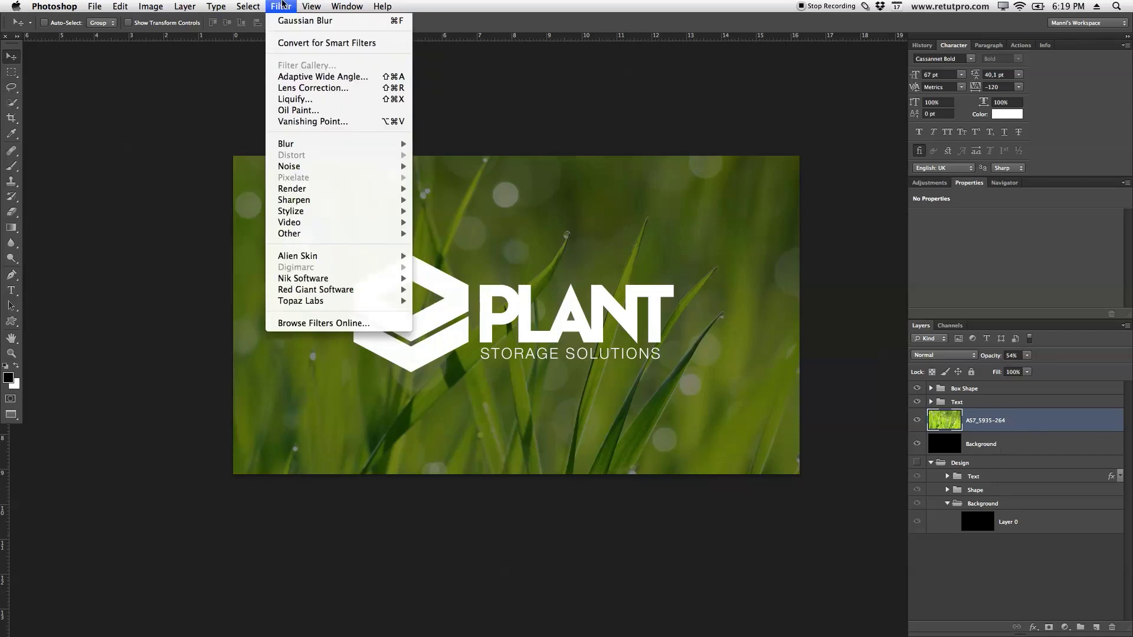
mouse_move(299, 148)
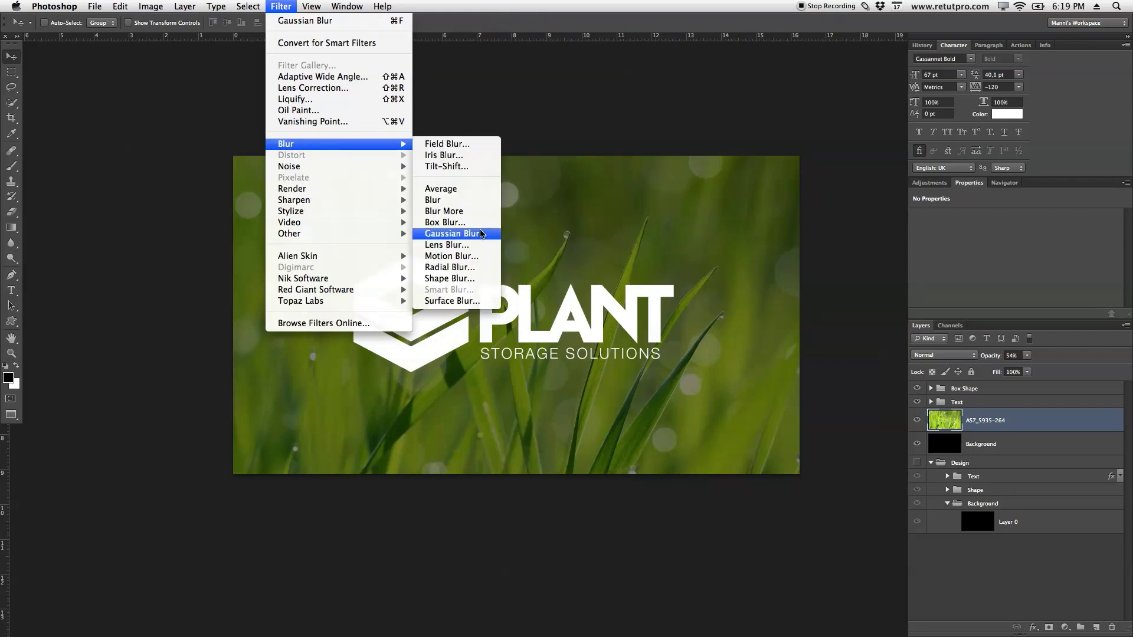
left_click(454, 233)
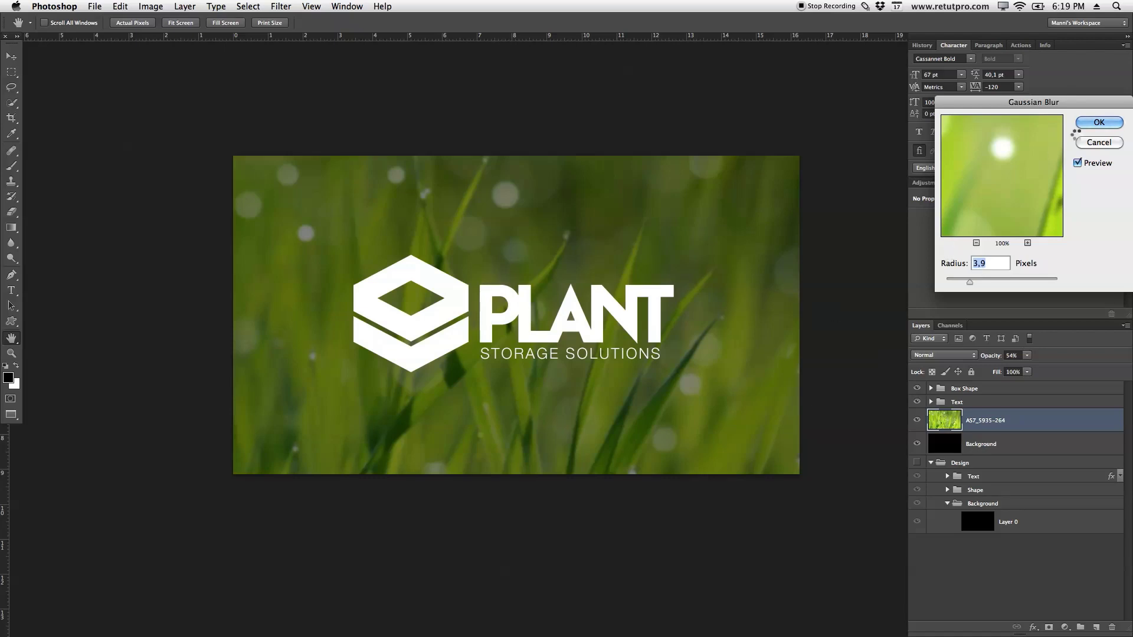
left_click(1099, 122)
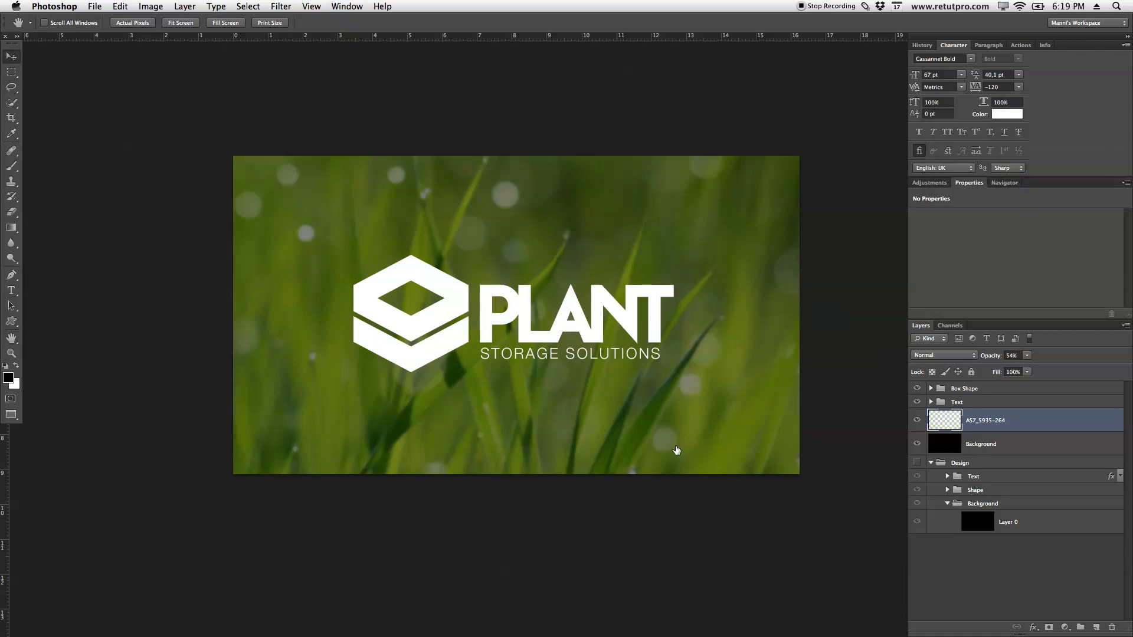